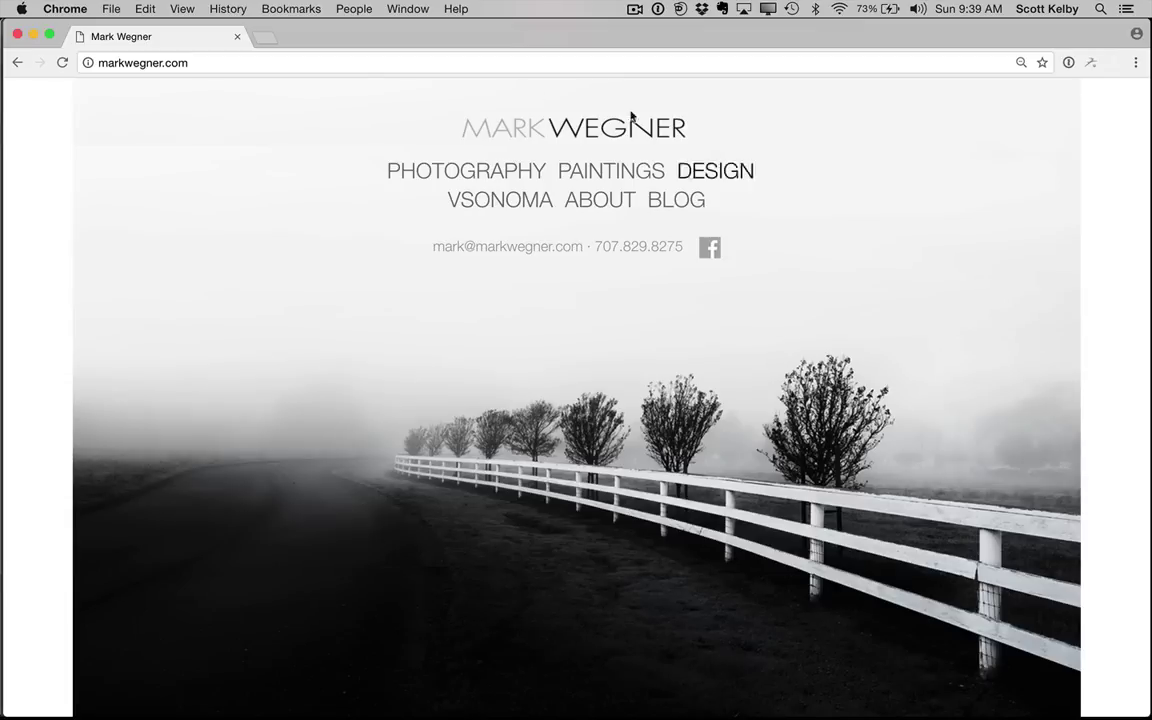
- Open the website's Photography page and examine the framed Pylons print with its shadow
{"action": "left_click", "coordinate": [474, 175]}
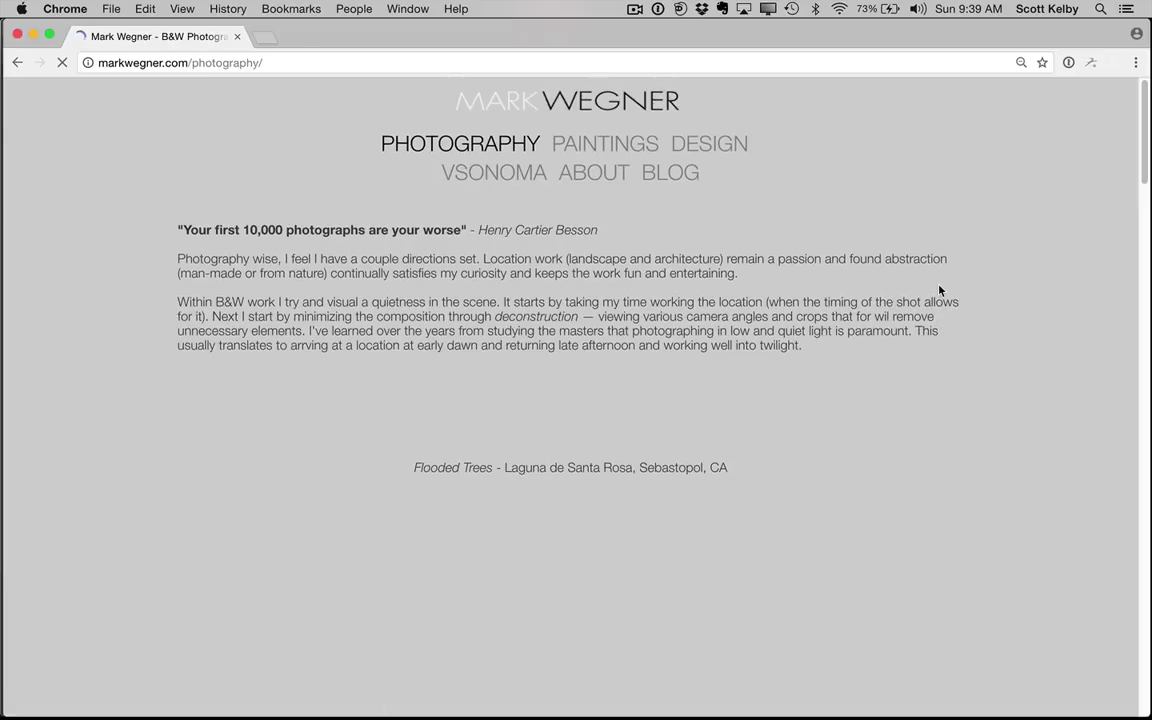
{"action": "scroll", "coordinate": [939, 291], "scroll_direction": "down", "scroll_amount": 10}
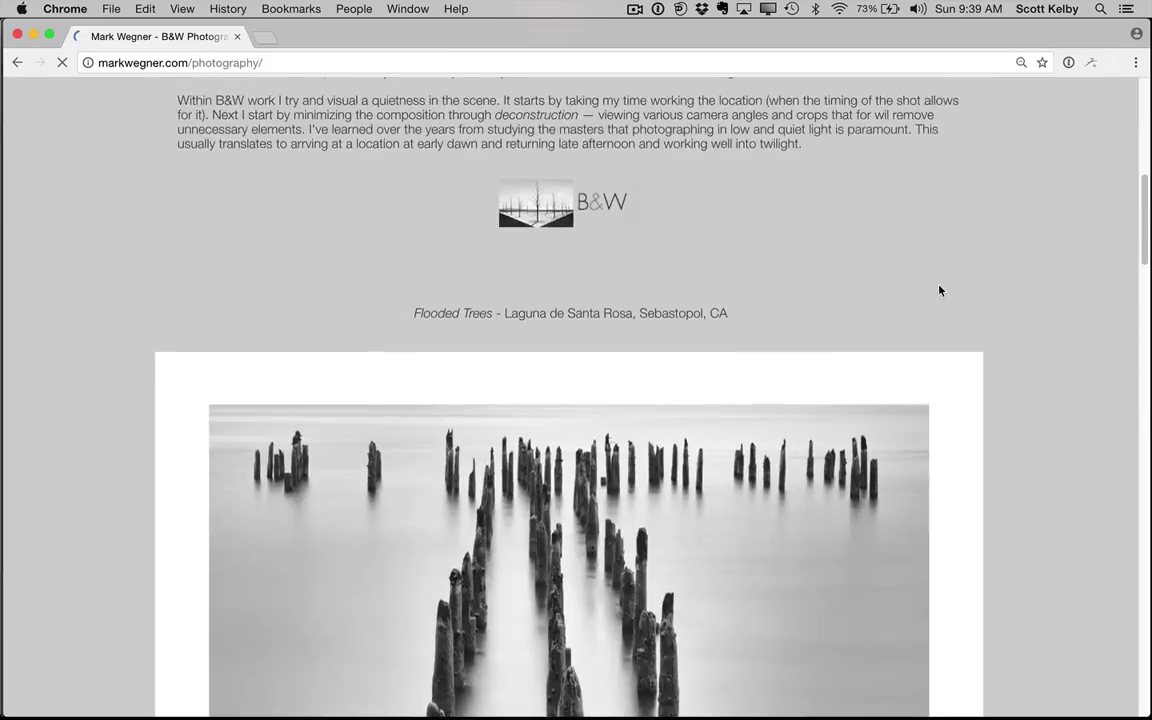
{"action": "scroll", "coordinate": [939, 291], "scroll_direction": "down", "scroll_amount": 5}
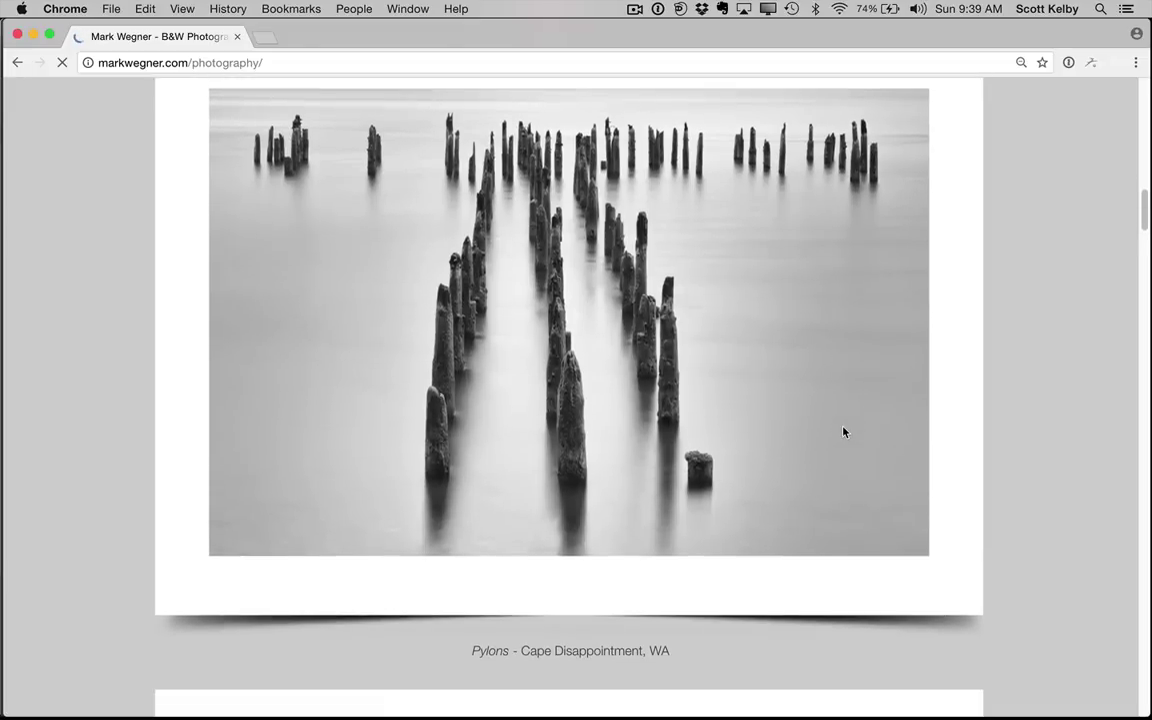
- Switch to Photoshop, show the white rectangle on Layer 3 and make that layer active
{"action": "mouse_move", "coordinate": [290, 705]}
{"action": "left_click", "coordinate": [196, 689]}
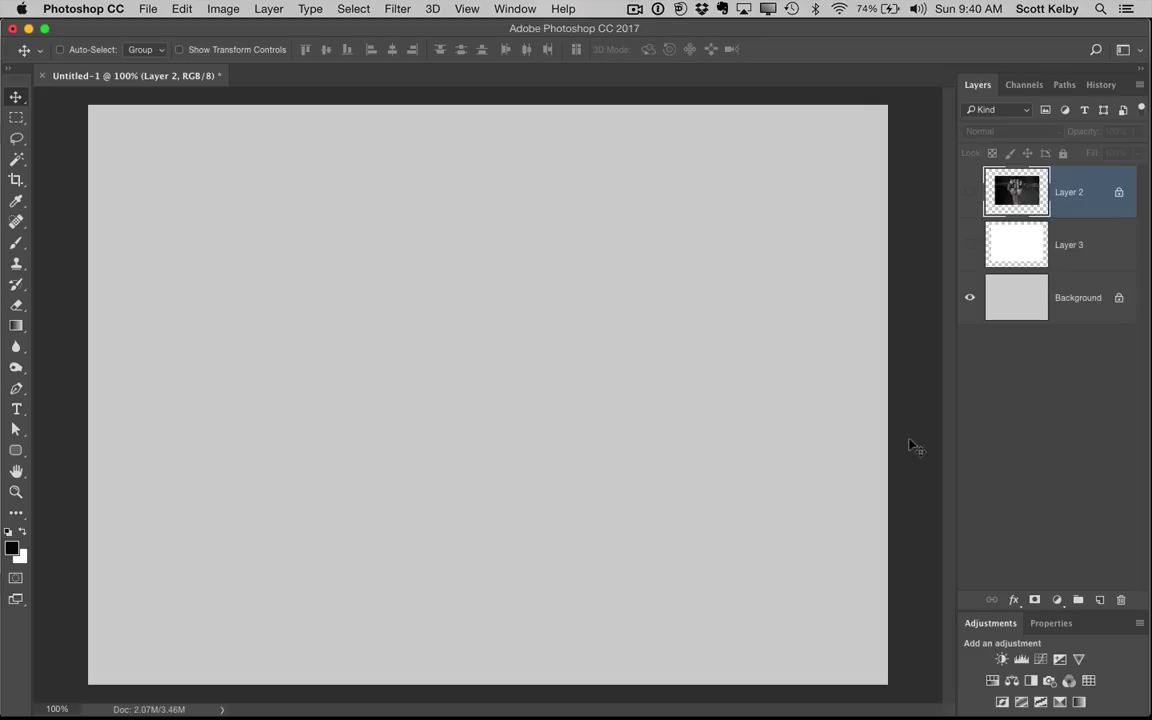
{"action": "left_click", "coordinate": [969, 245]}
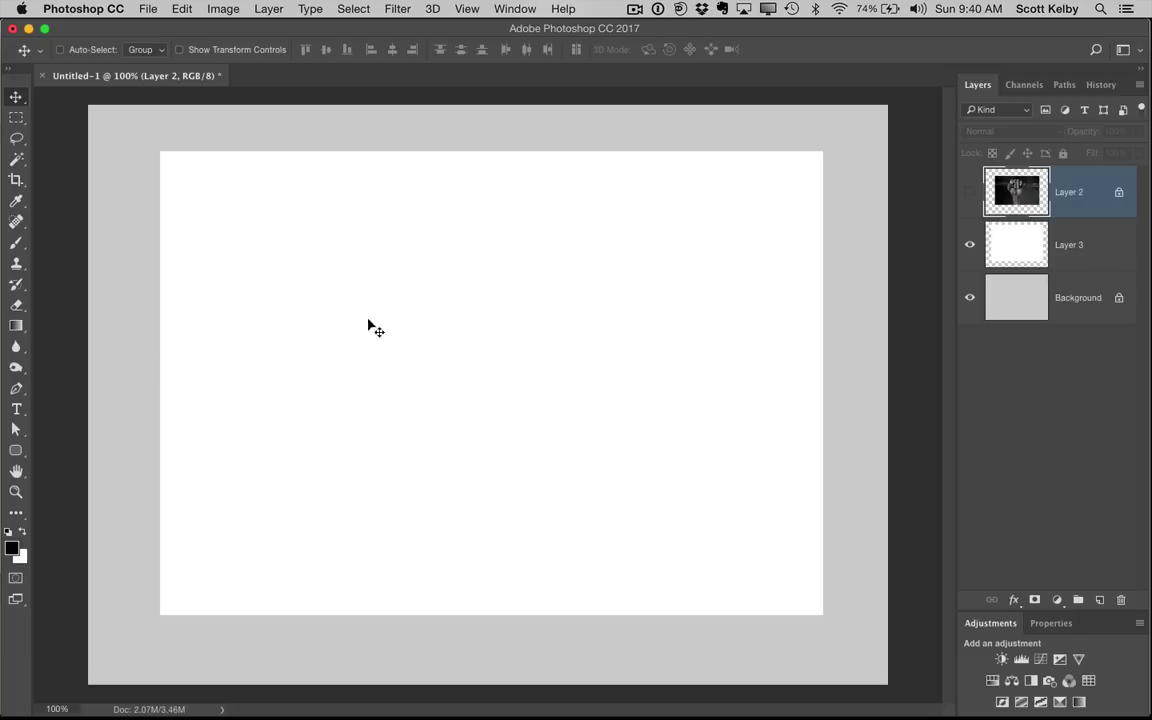
{"action": "left_click", "coordinate": [1017, 244]}
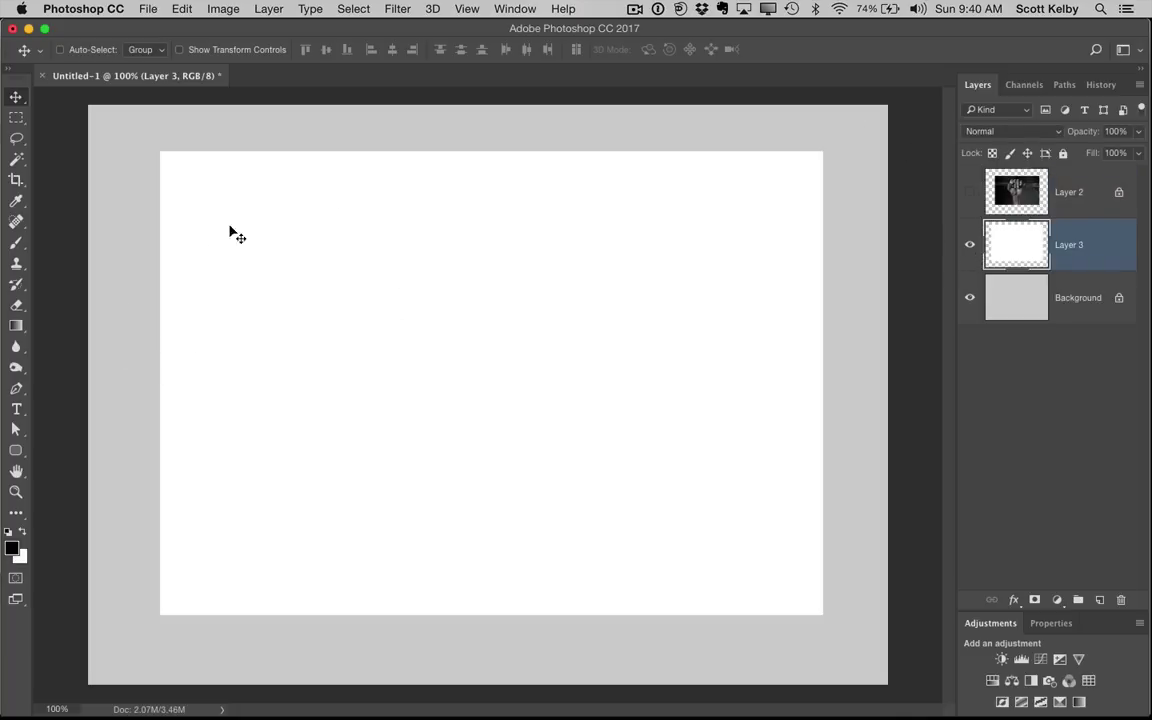
{"action": "left_click", "coordinate": [969, 244]}
{"action": "left_click", "coordinate": [969, 244]}
{"action": "left_click", "coordinate": [1015, 245], "text": "super"}
{"action": "left_click", "coordinate": [16, 117]}
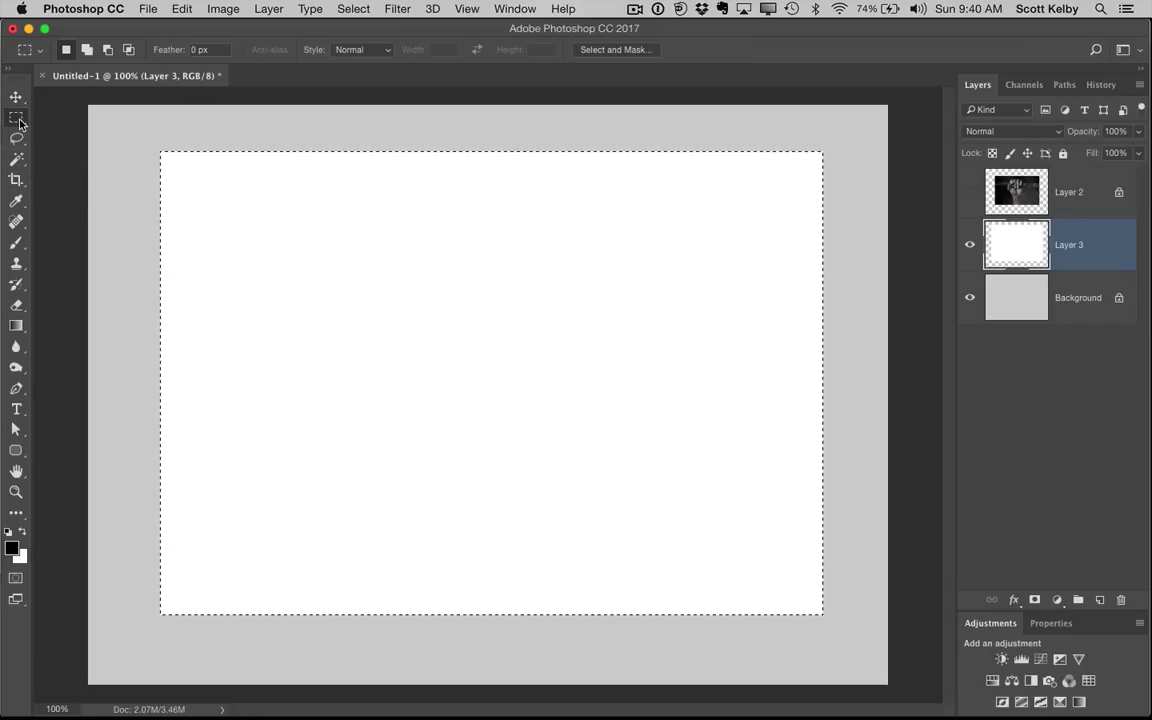
{"action": "left_click", "coordinate": [74, 122]}
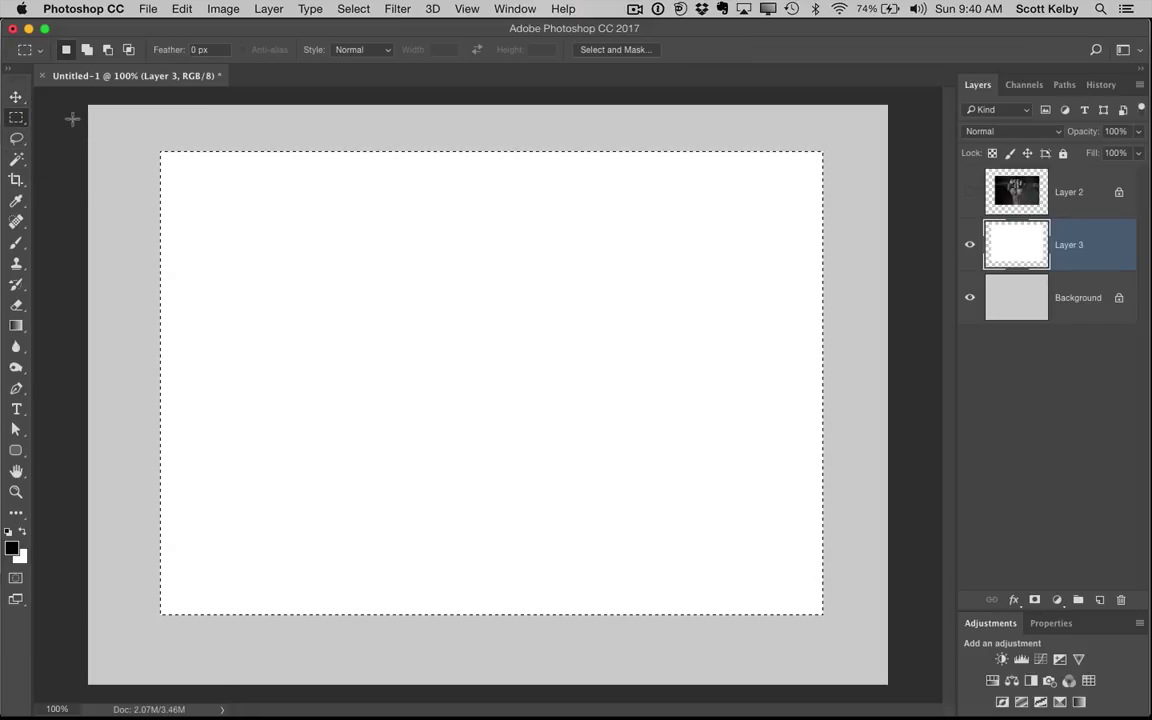
{"action": "left_click", "coordinate": [627, 226]}
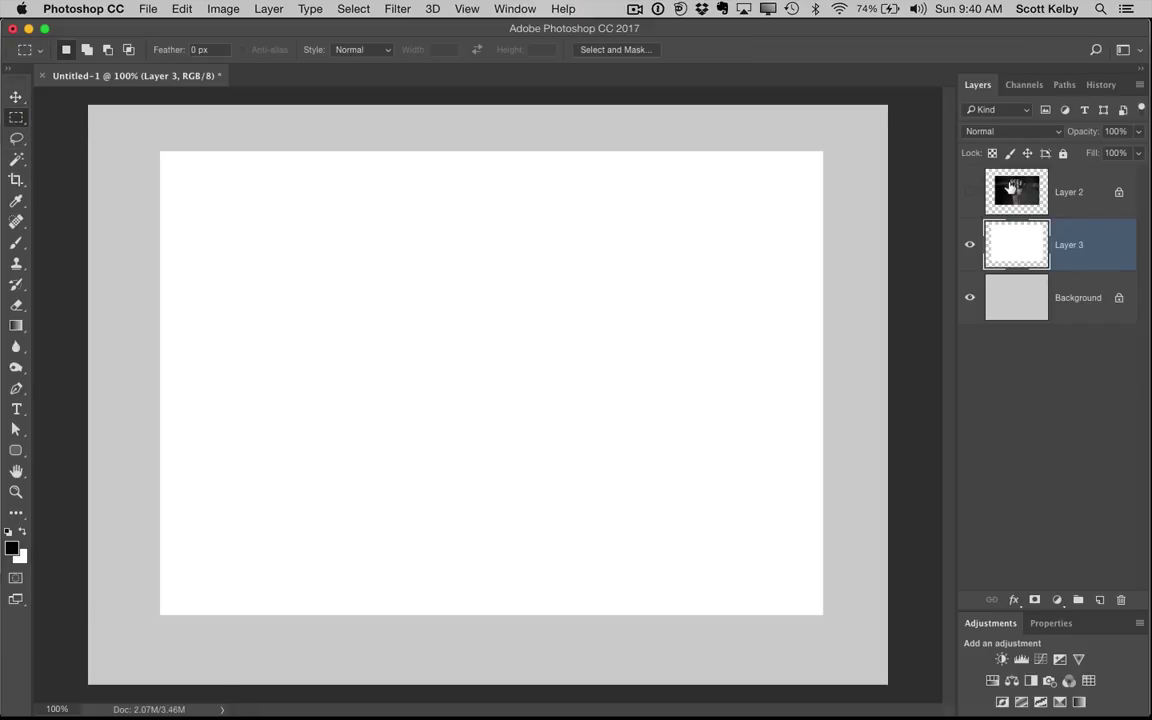
- Show the hand photo on Layer 2 on top of the white rectangle on Layer 3
{"action": "left_click", "coordinate": [982, 189]}
{"action": "left_click", "coordinate": [968, 191]}
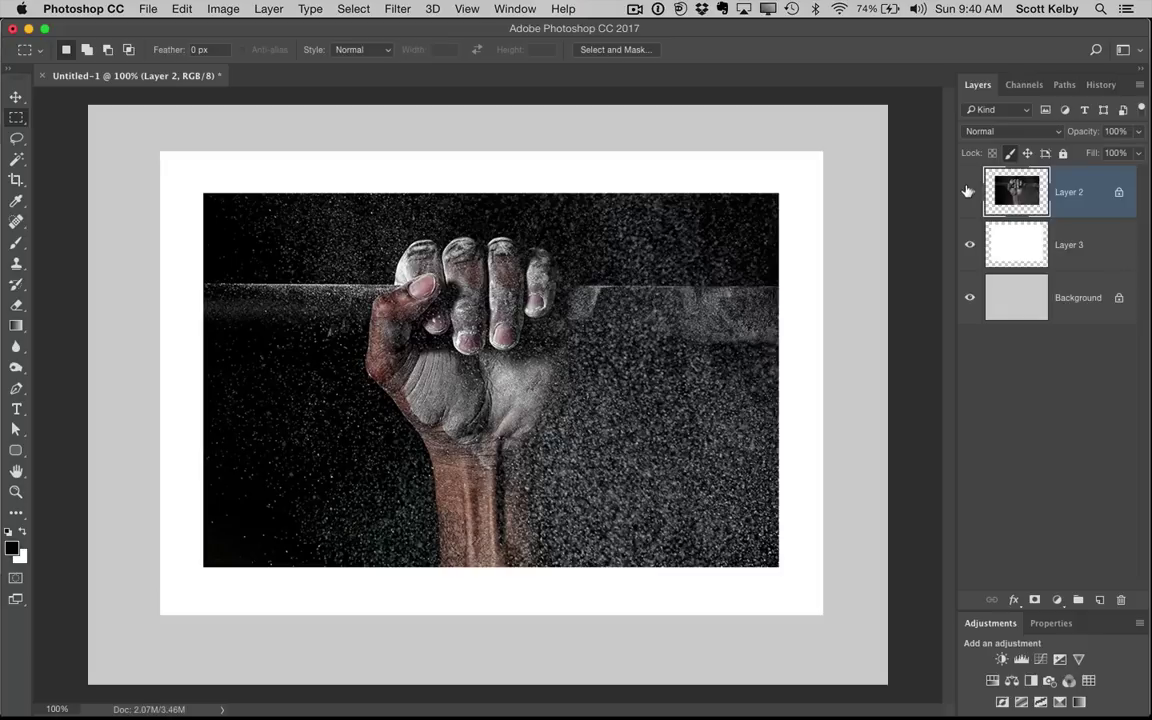
{"action": "left_click", "coordinate": [1028, 303]}
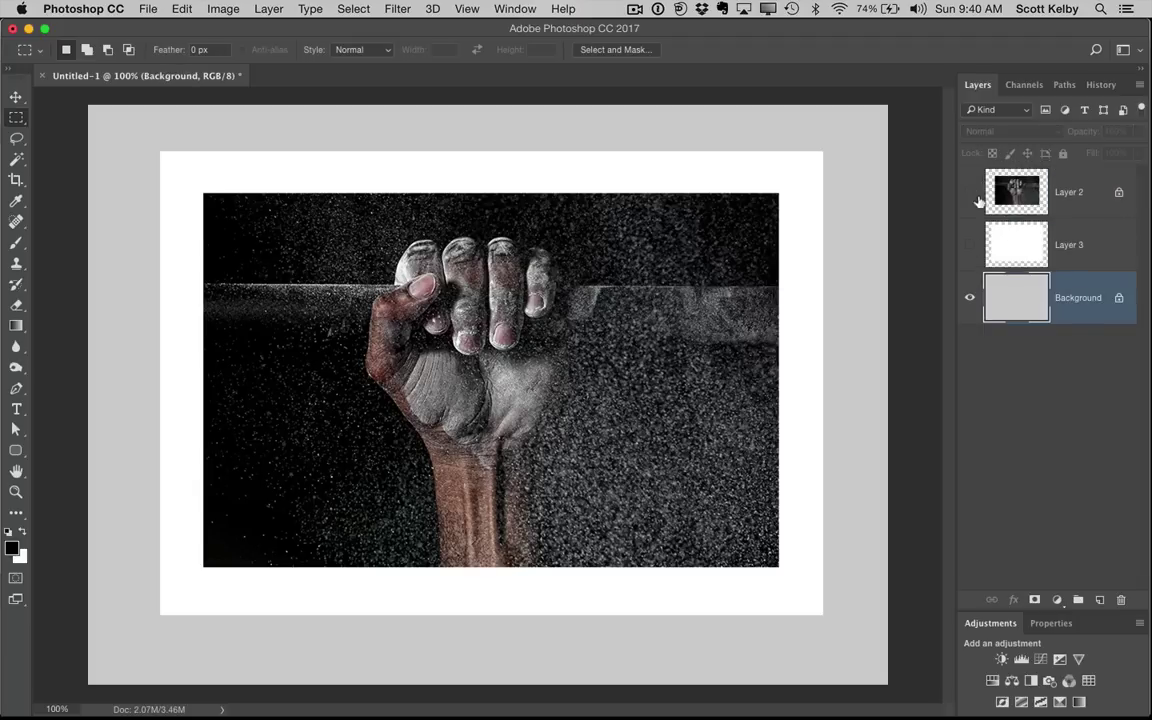
{"action": "left_click_drag", "start_coordinate": [970, 191], "coordinate": [1047, 305]}
{"action": "left_click", "coordinate": [968, 245]}
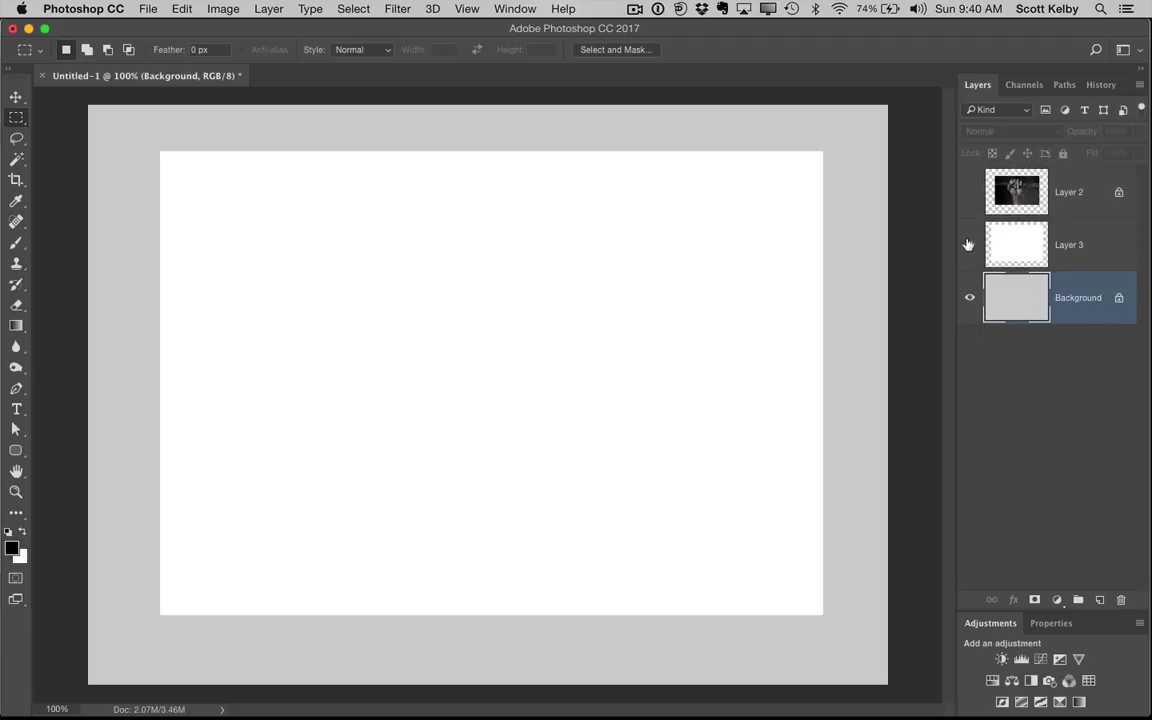
{"action": "left_click", "coordinate": [969, 192]}
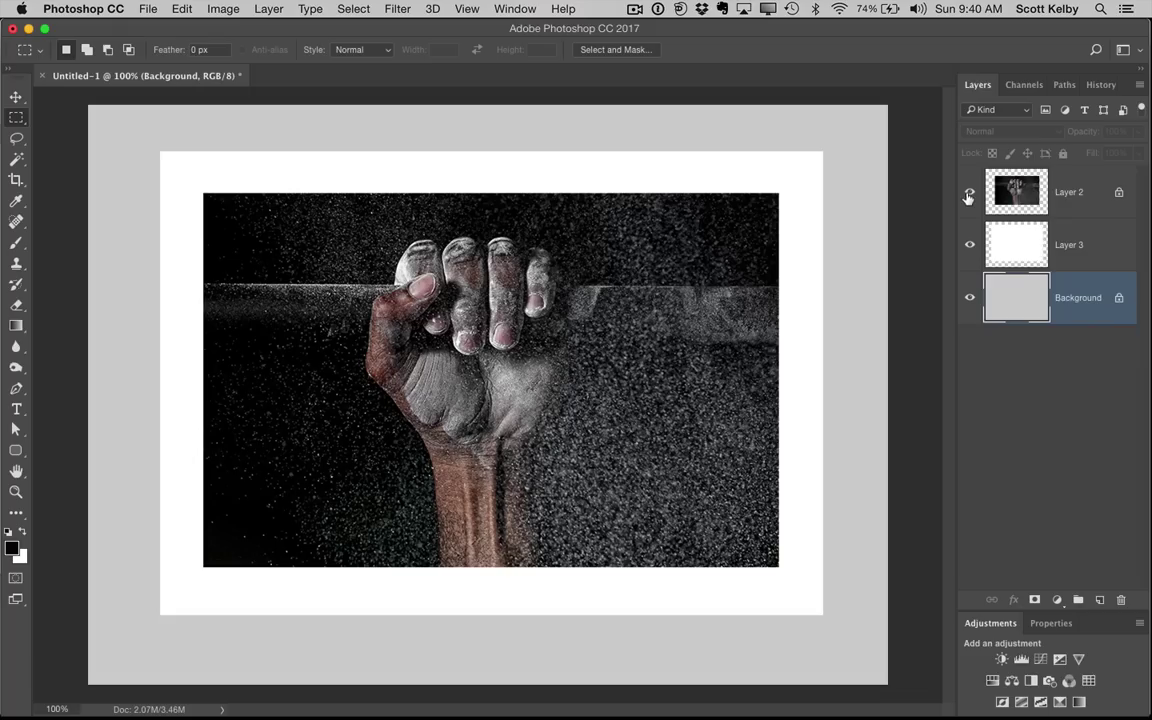
- Load the outline of Layer 3 as a selection and add a new empty layer directly beneath it
{"action": "left_click", "coordinate": [1020, 200]}
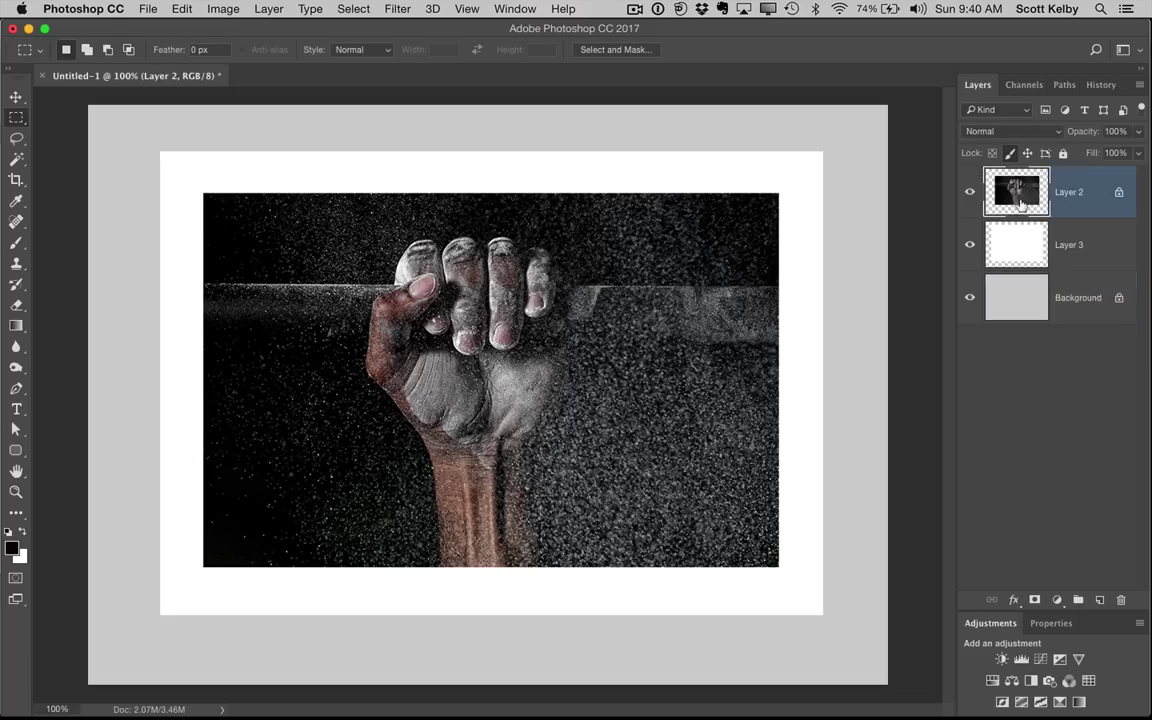
{"action": "left_click", "coordinate": [1020, 252]}
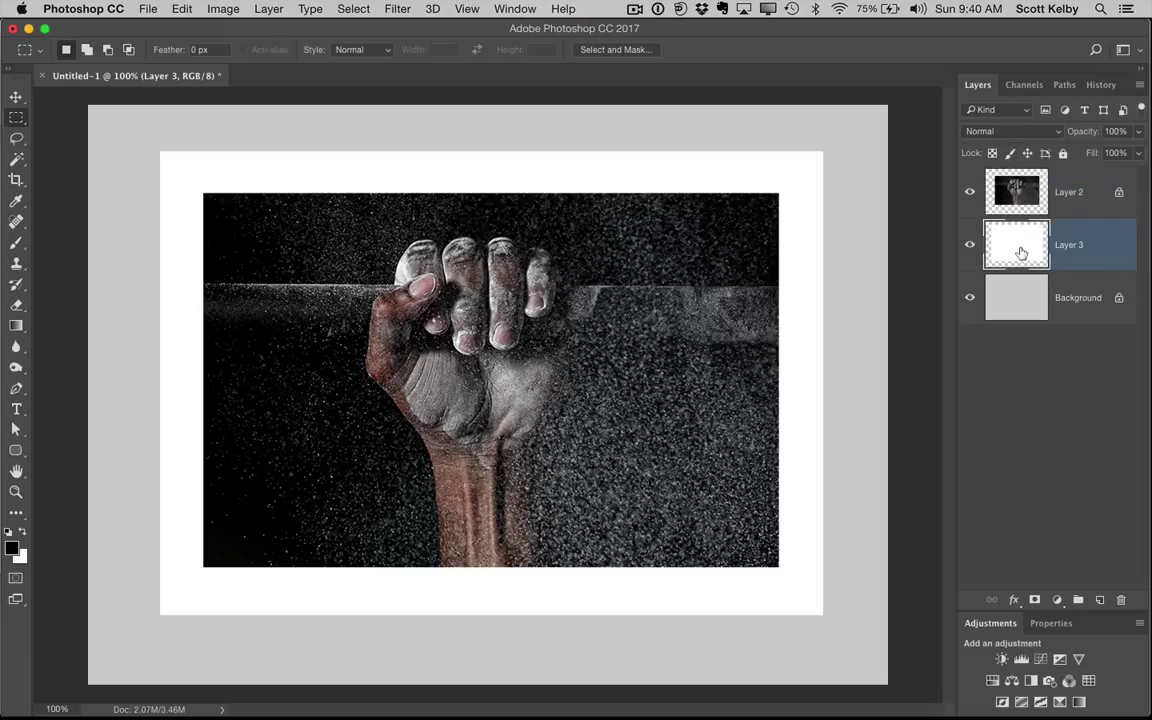
{"action": "left_click", "coordinate": [968, 246]}
{"action": "left_click", "coordinate": [968, 247]}
{"action": "left_click", "coordinate": [968, 247]}
{"action": "left_click", "coordinate": [968, 247]}
{"action": "left_click", "coordinate": [1097, 598], "text": "super"}
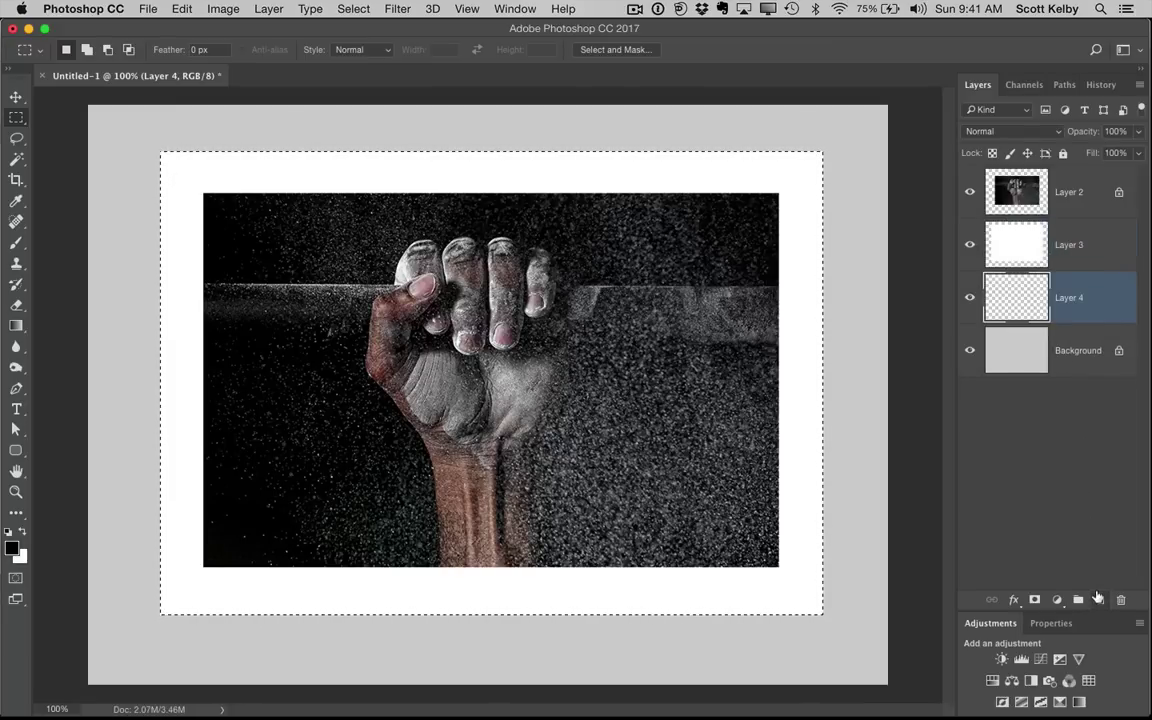
- Hide Layer 3 and Layer 2, and activate the Gradient tool with the empty Layer 4 still active
{"action": "left_click", "coordinate": [965, 236]}
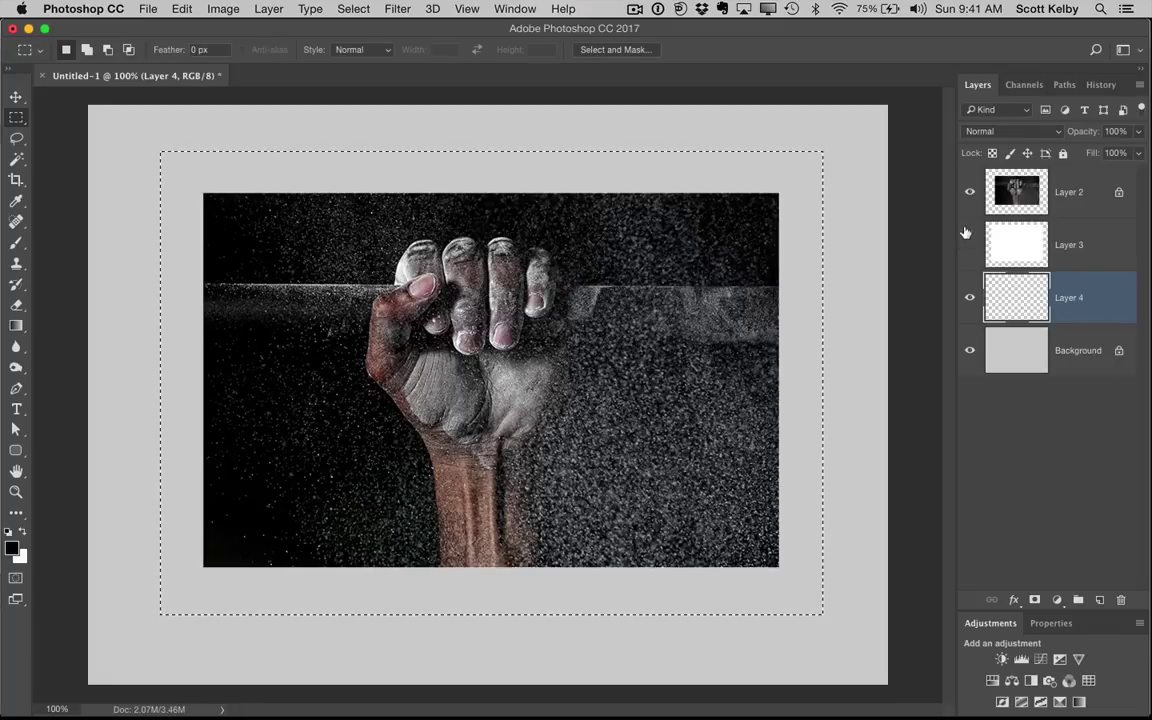
{"action": "left_click", "coordinate": [967, 191]}
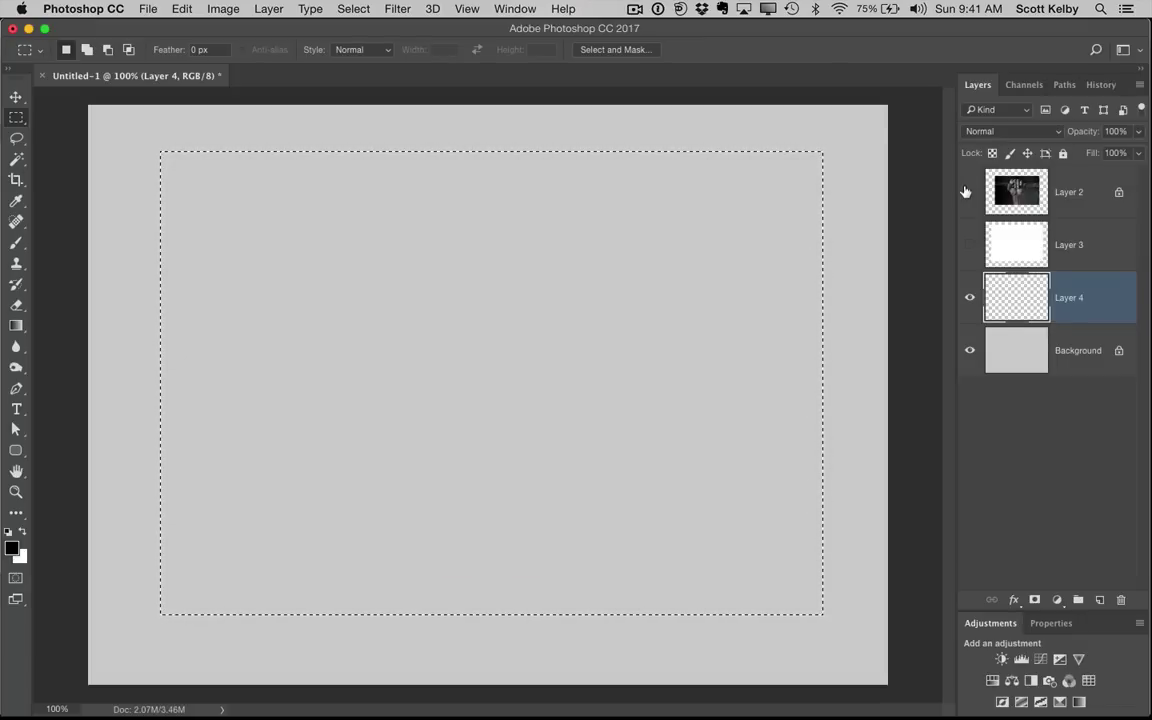
{"action": "left_click", "coordinate": [16, 327]}
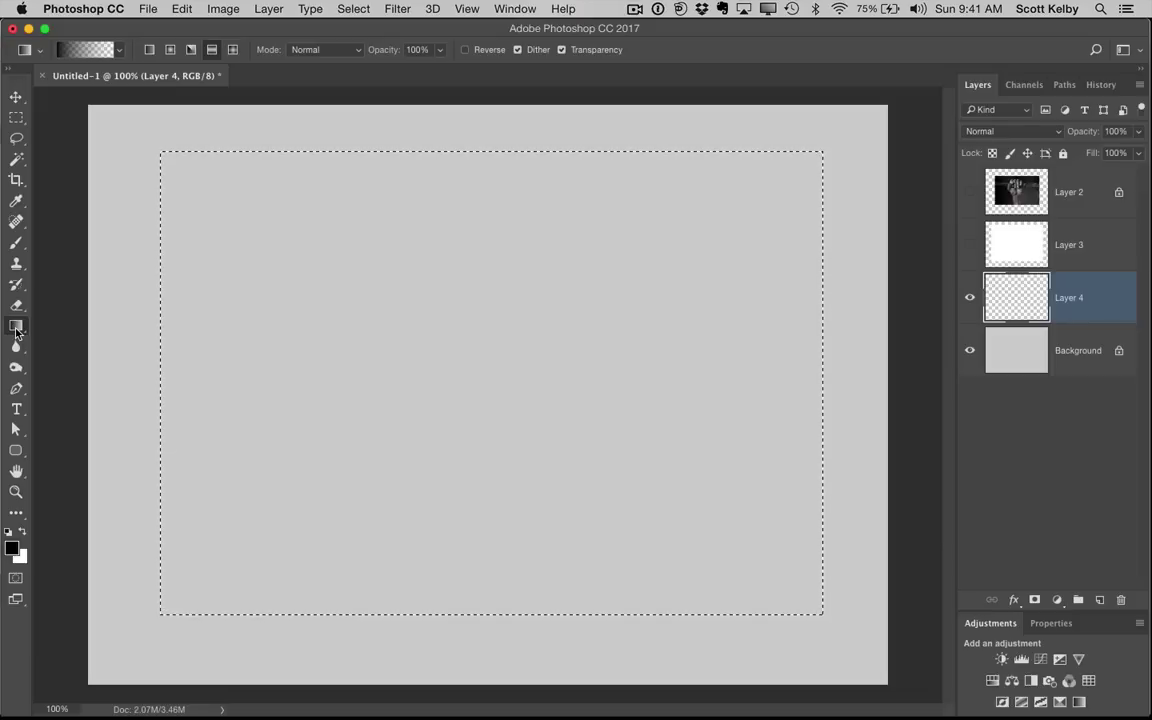
- Switch to Chrome to examine the shadow under the Pylons print, and return to Photoshop
{"action": "mouse_move", "coordinate": [180, 705]}
{"action": "left_click", "coordinate": [327, 677]}
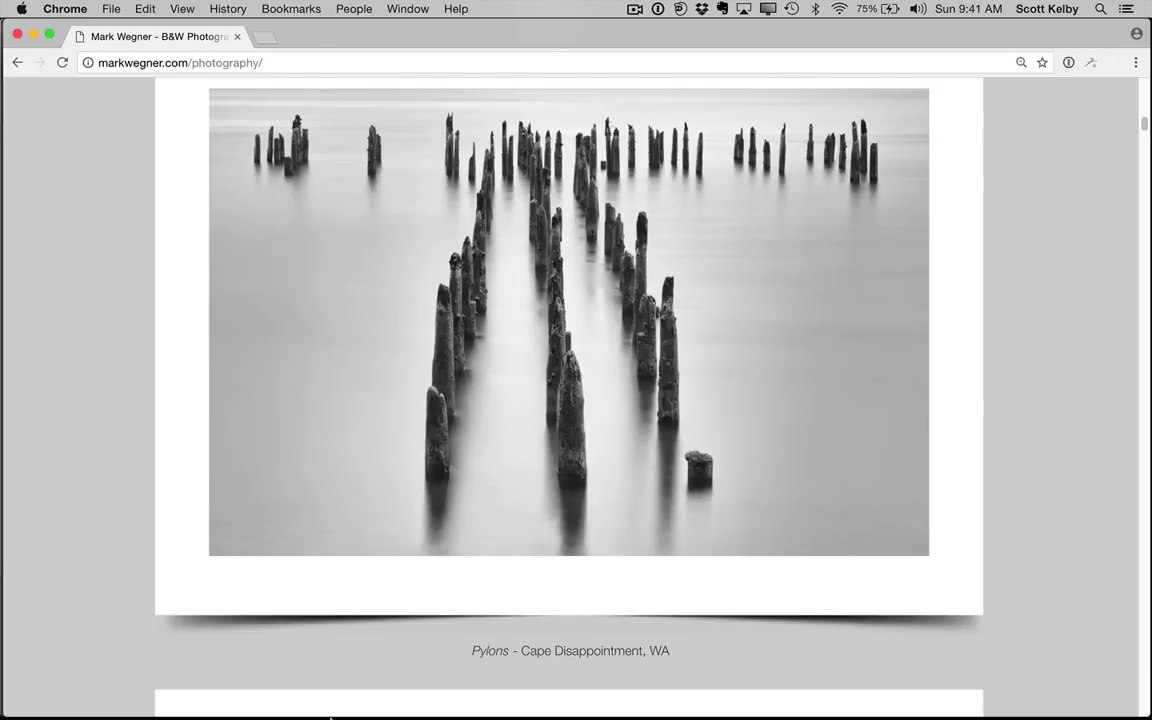
{"action": "left_click", "coordinate": [180, 680]}
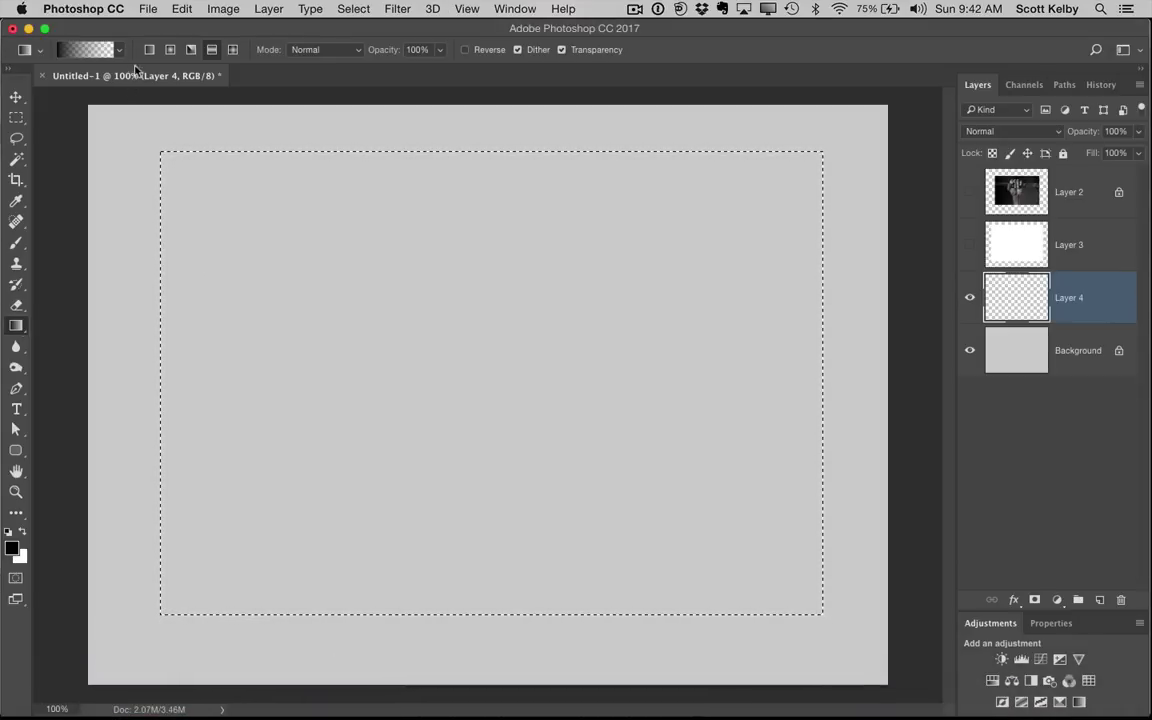
- Set up the Gradient tool with the foreground-to-transparent preset and the reflected gradient style
{"action": "left_click", "coordinate": [119, 49]}
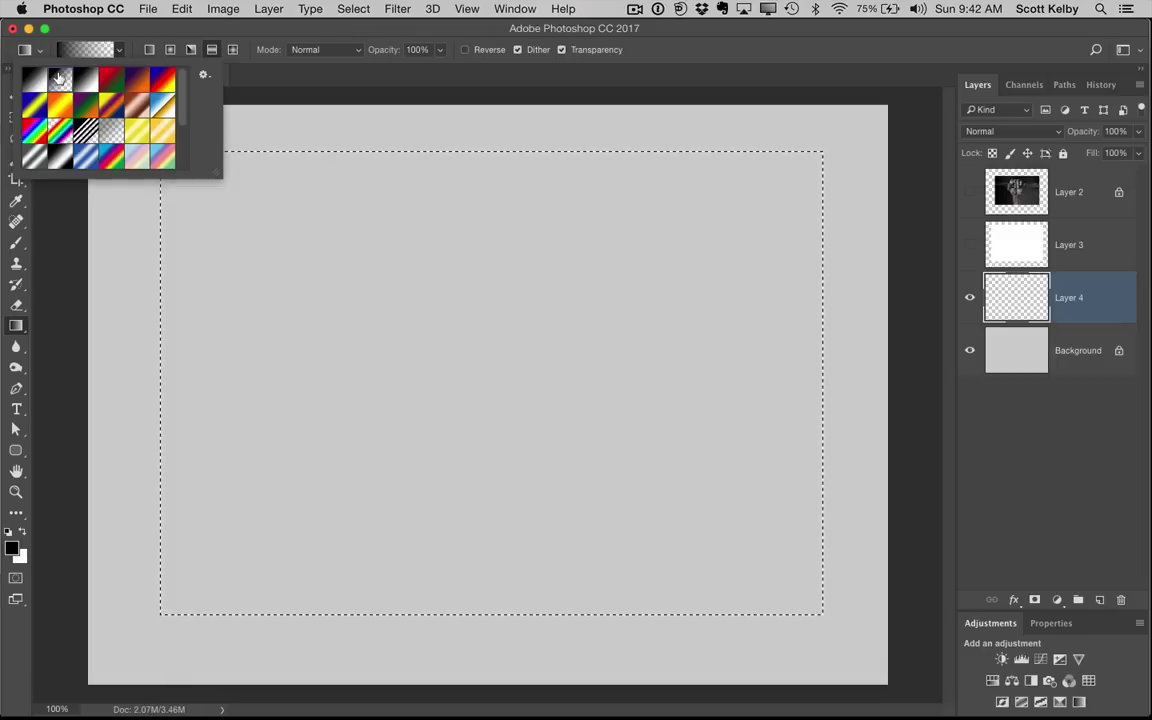
{"action": "left_click", "coordinate": [286, 66]}
{"action": "left_click", "coordinate": [212, 52]}
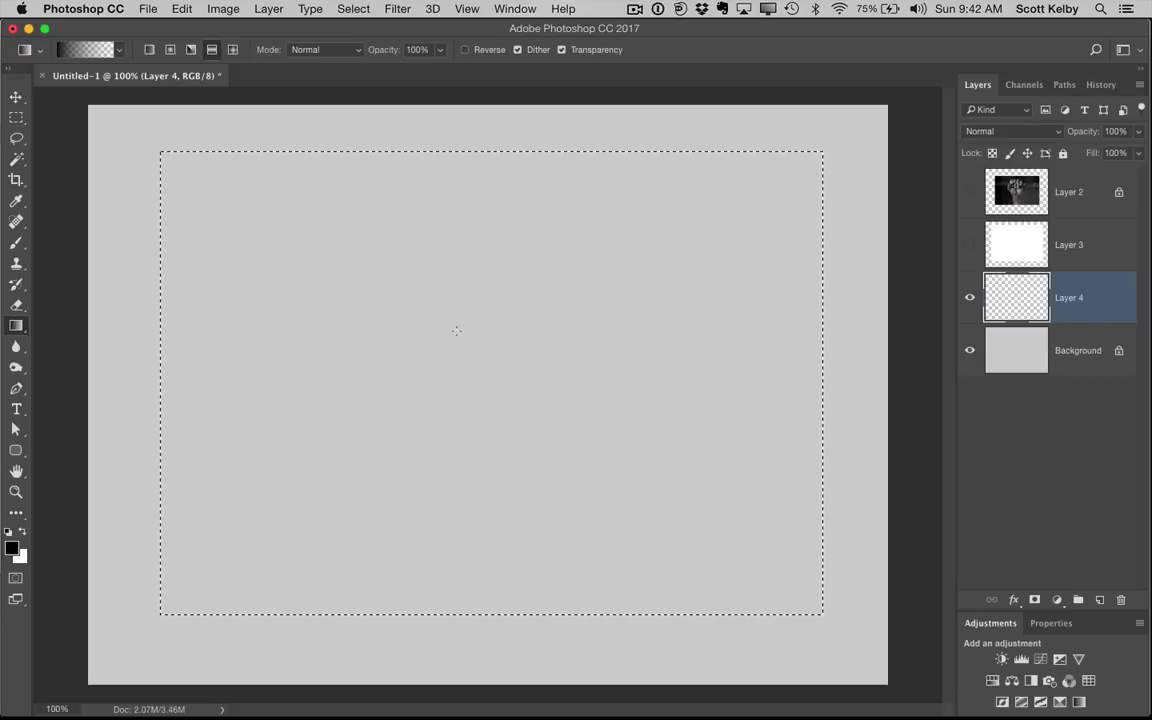
{"action": "left_click_drag", "start_coordinate": [475, 373], "coordinate": [821, 376]}
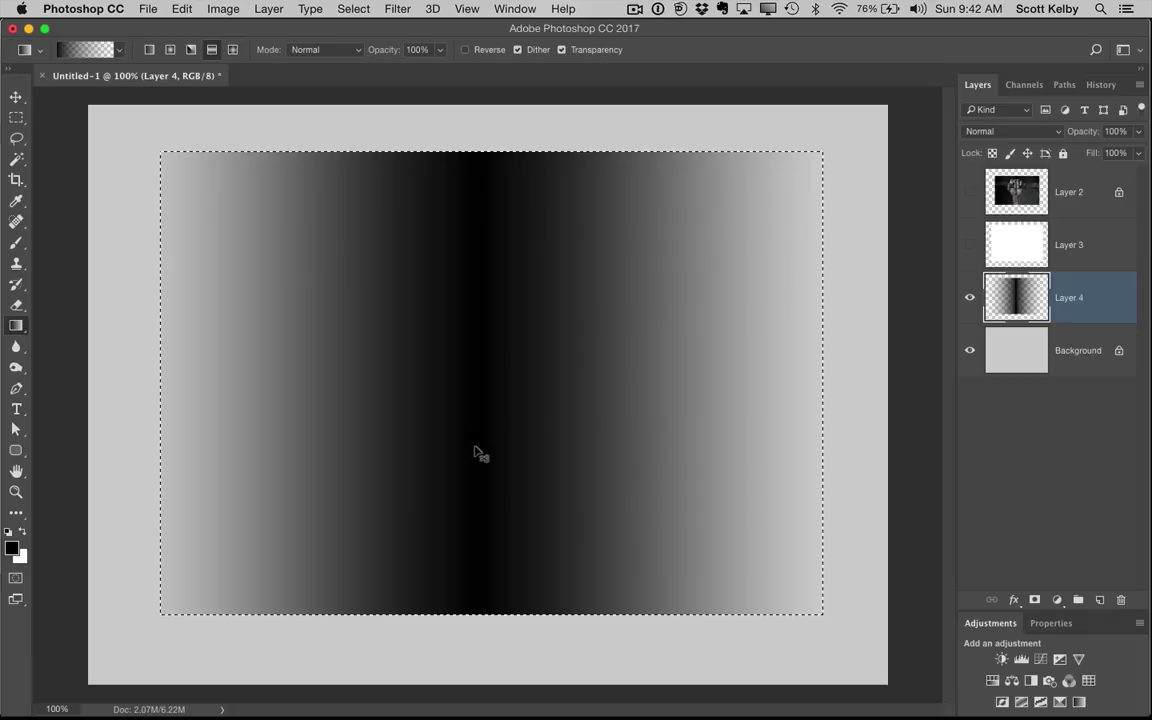
{"action": "key", "text": "Delete"}
{"action": "left_click_drag", "start_coordinate": [484, 364], "coordinate": [524, 363]}
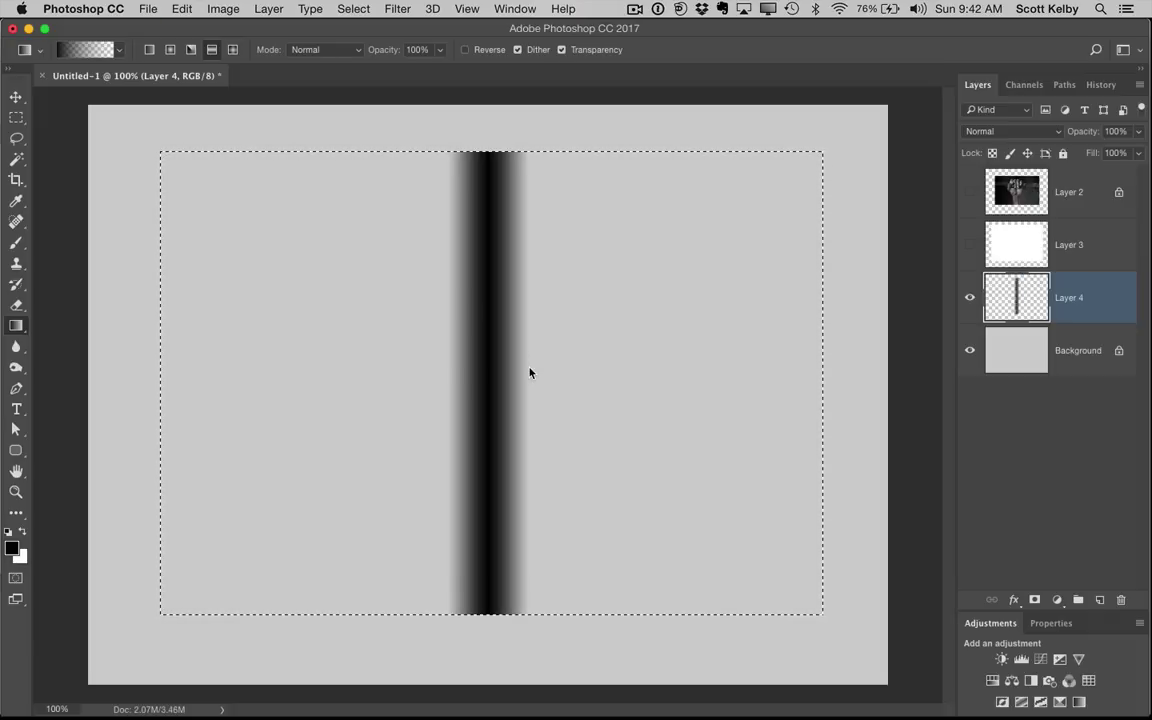
{"action": "key", "text": "super+z"}
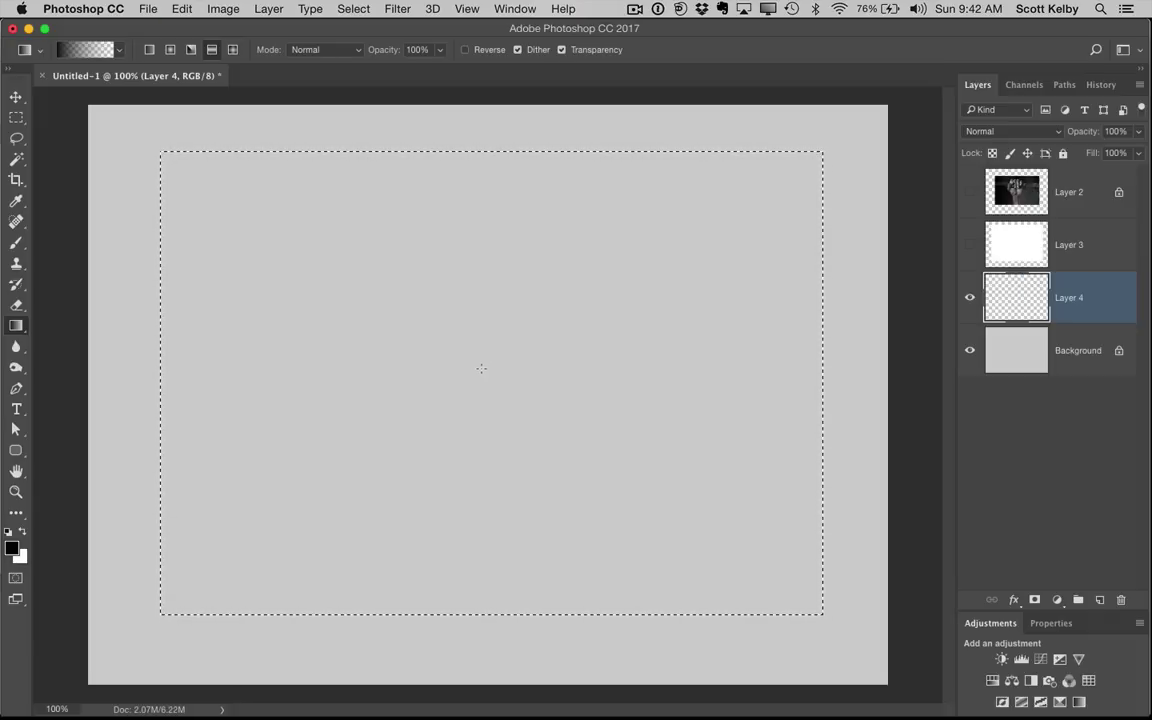
- Fill the selection on Layer 4 with a horizontal reflected gradient from its centre to beyond the canvas's right edge, and deselect
{"action": "left_click_drag", "start_coordinate": [487, 369], "coordinate": [910, 369]}
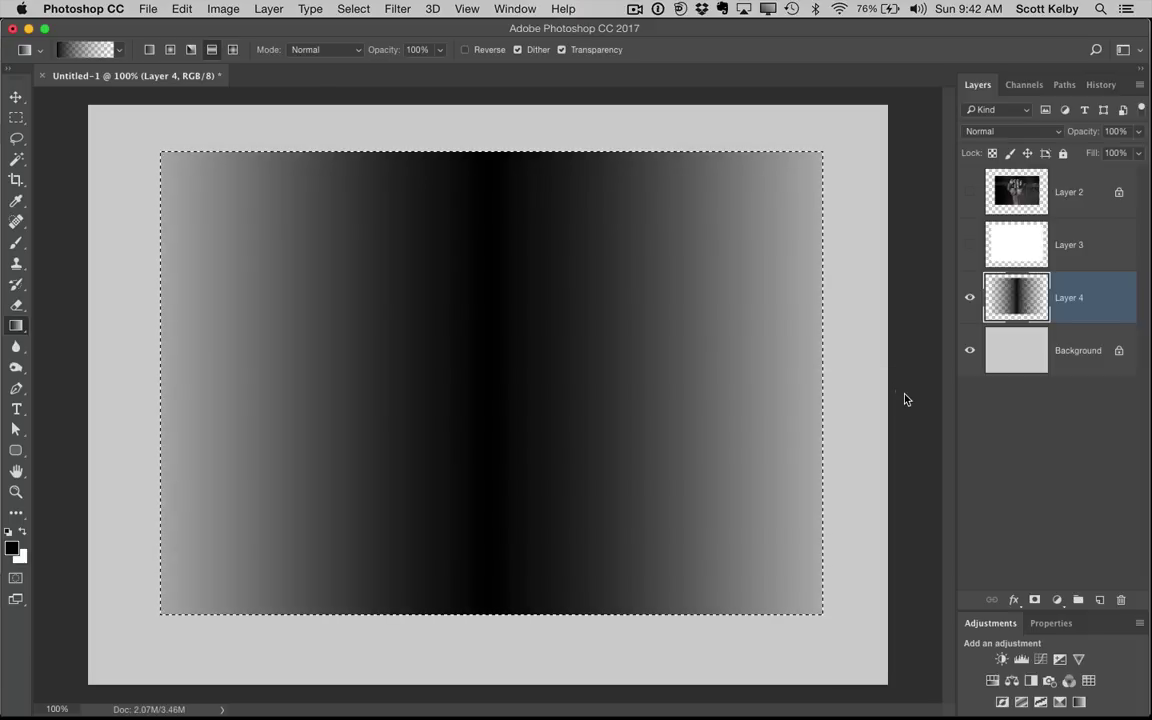
{"action": "key", "text": "super+d"}
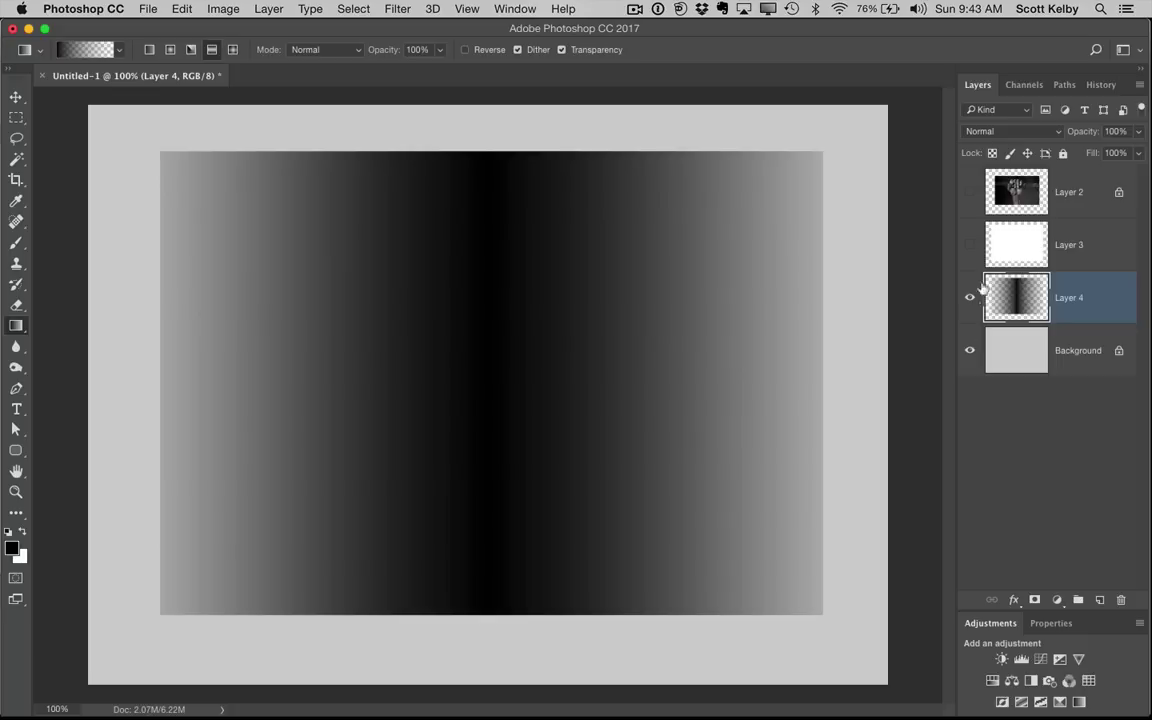
- Show Layer 3 and Layer 2 again above the gradient layer
{"action": "left_click", "coordinate": [969, 245]}
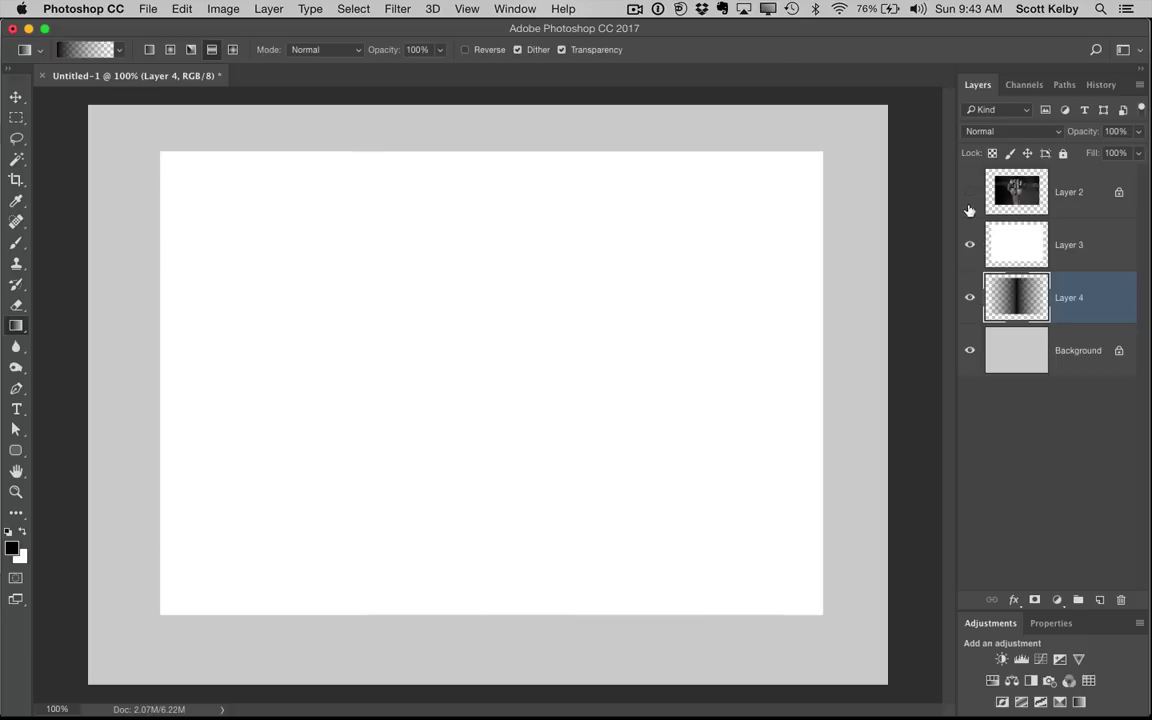
{"action": "left_click", "coordinate": [968, 192]}
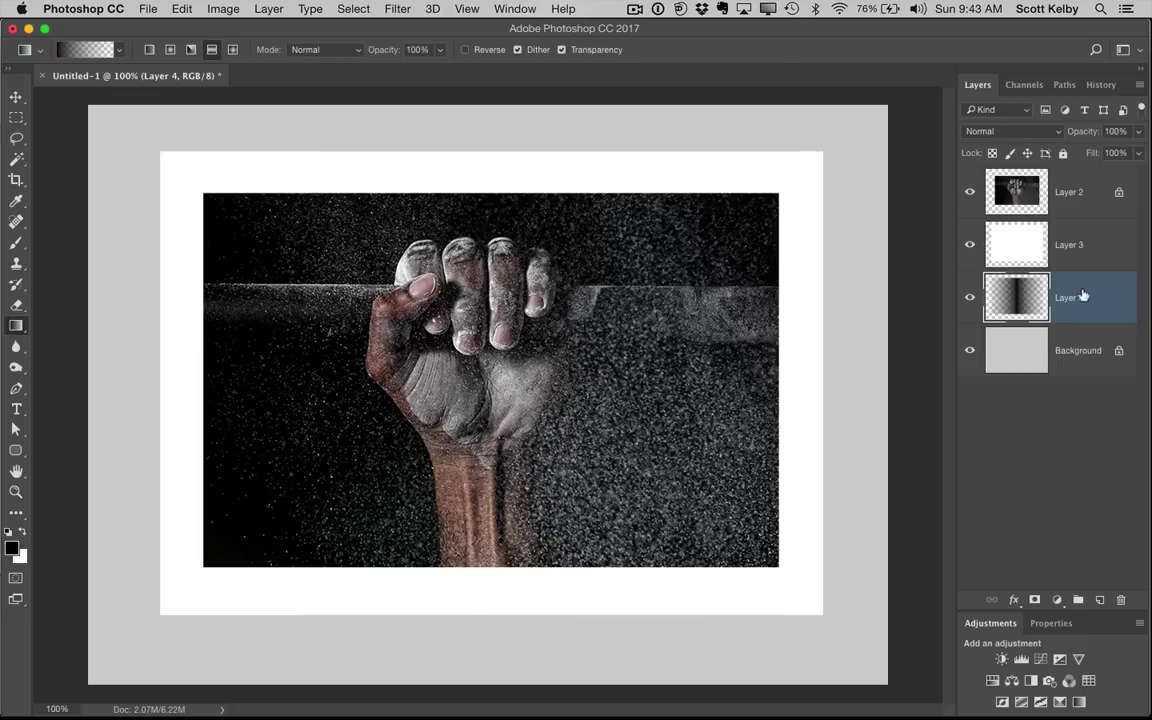
{"action": "mouse_move", "coordinate": [969, 240]}
{"action": "left_mouse_down"}
{"action": "mouse_move", "coordinate": [968, 192]}
{"action": "mouse_move", "coordinate": [968, 250]}
{"action": "left_mouse_up"}
- Nudge the gradient on Layer 4 straight down with the Move tool so a thin dark strip extends below the white rectangle
{"action": "left_click", "coordinate": [16, 97]}
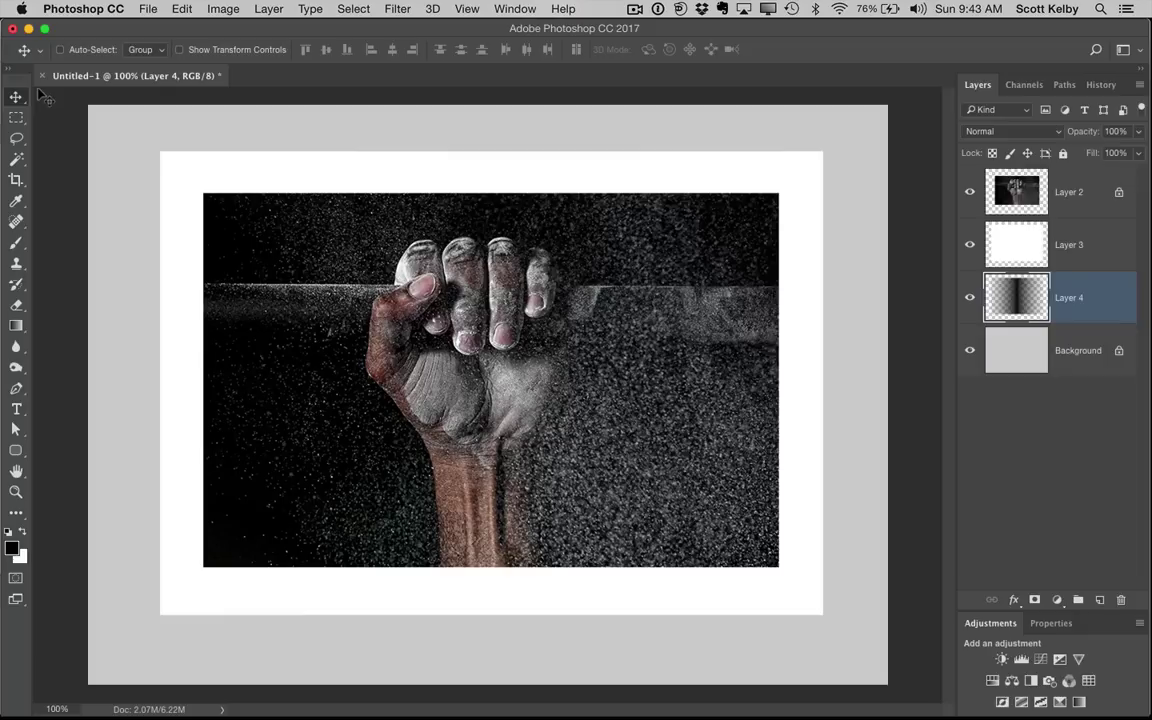
{"action": "key", "text": "Down"}
{"action": "key", "text": "Down"}
{"action": "key", "text": "Down"}
{"action": "key", "text": "Down"}
{"action": "key", "text": "Down"}
{"action": "key", "text": "Down"}
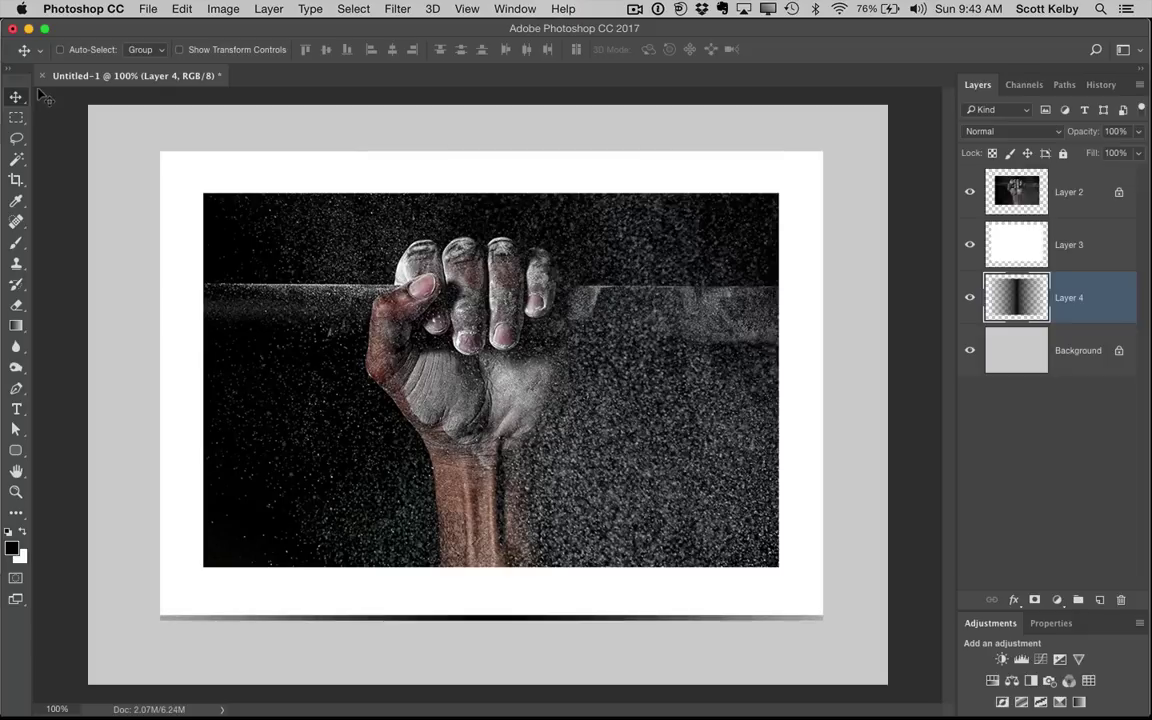
{"action": "key", "text": "Down"}
{"action": "key", "text": "Down"}
{"action": "key", "text": "Down"}
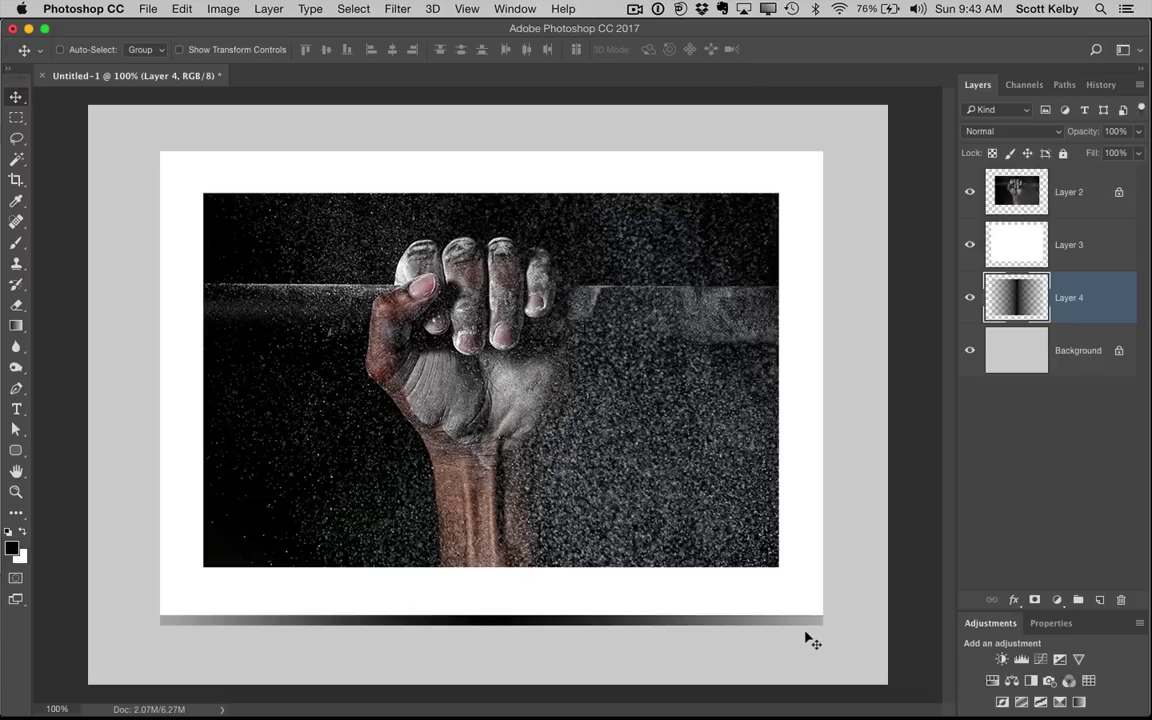
- Free-transform the gradient on Layer 4 to about 96% width, bringing both side edges slightly inside the white rectangle
{"action": "key", "text": "super+t"}
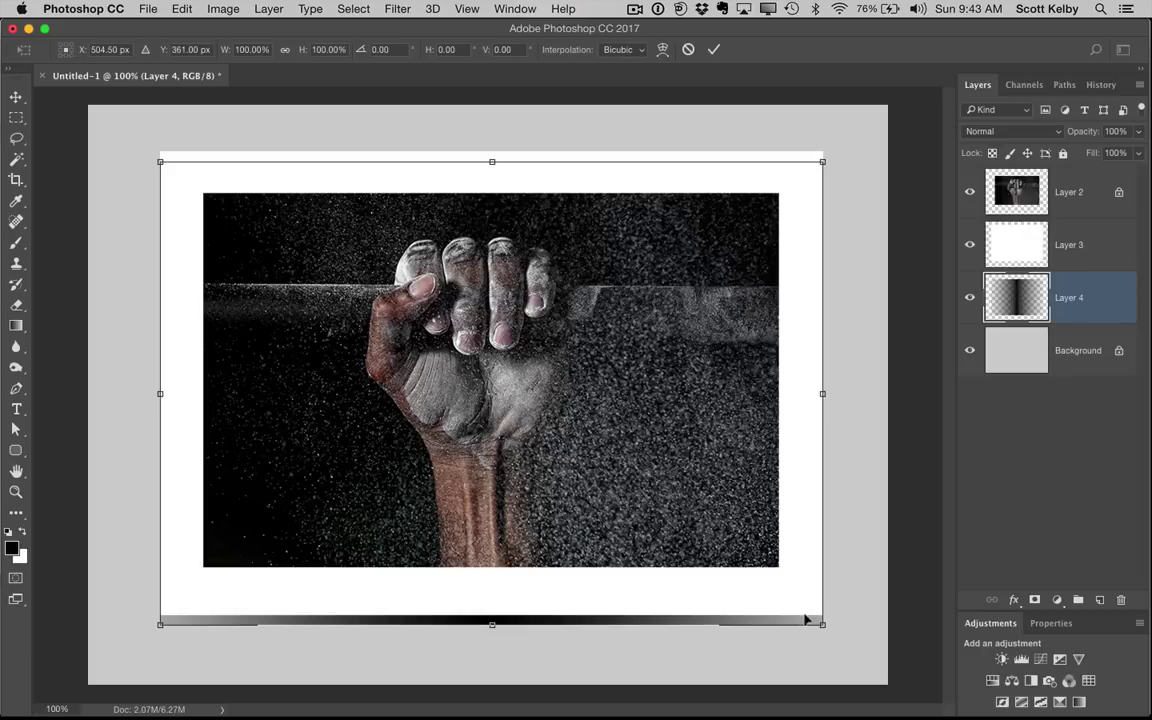
{"action": "left_click_drag", "start_coordinate": [820, 393], "coordinate": [808, 393]}
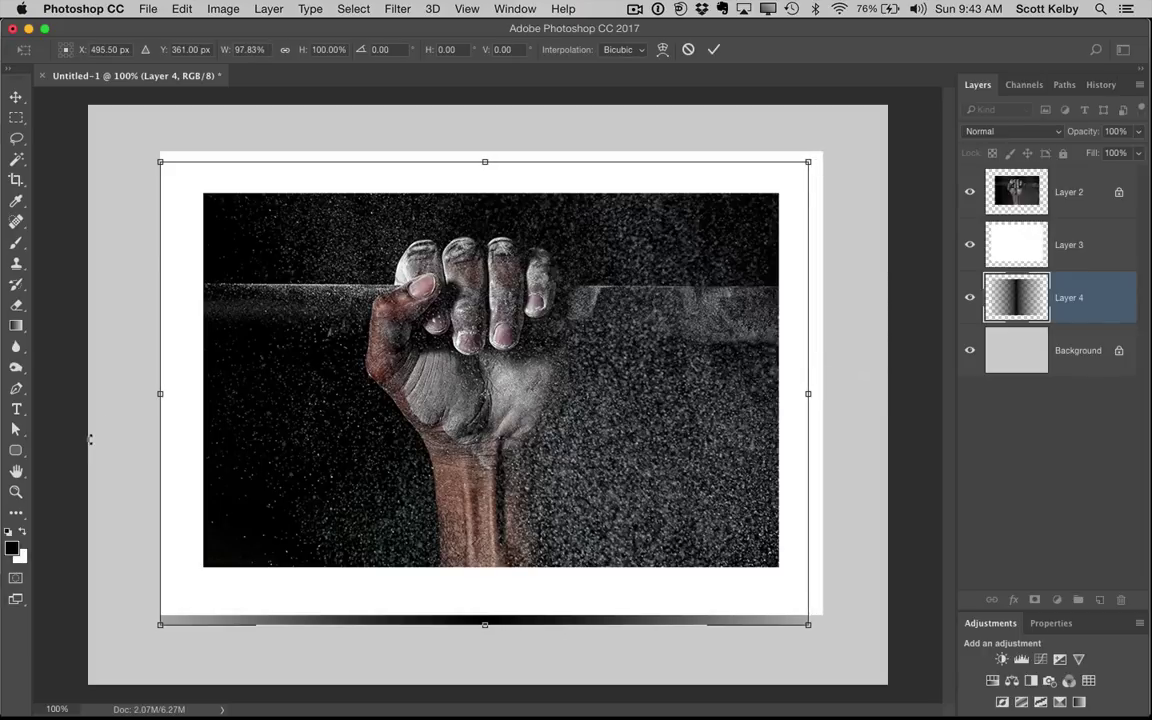
{"action": "left_click_drag", "start_coordinate": [160, 393], "coordinate": [172, 393]}
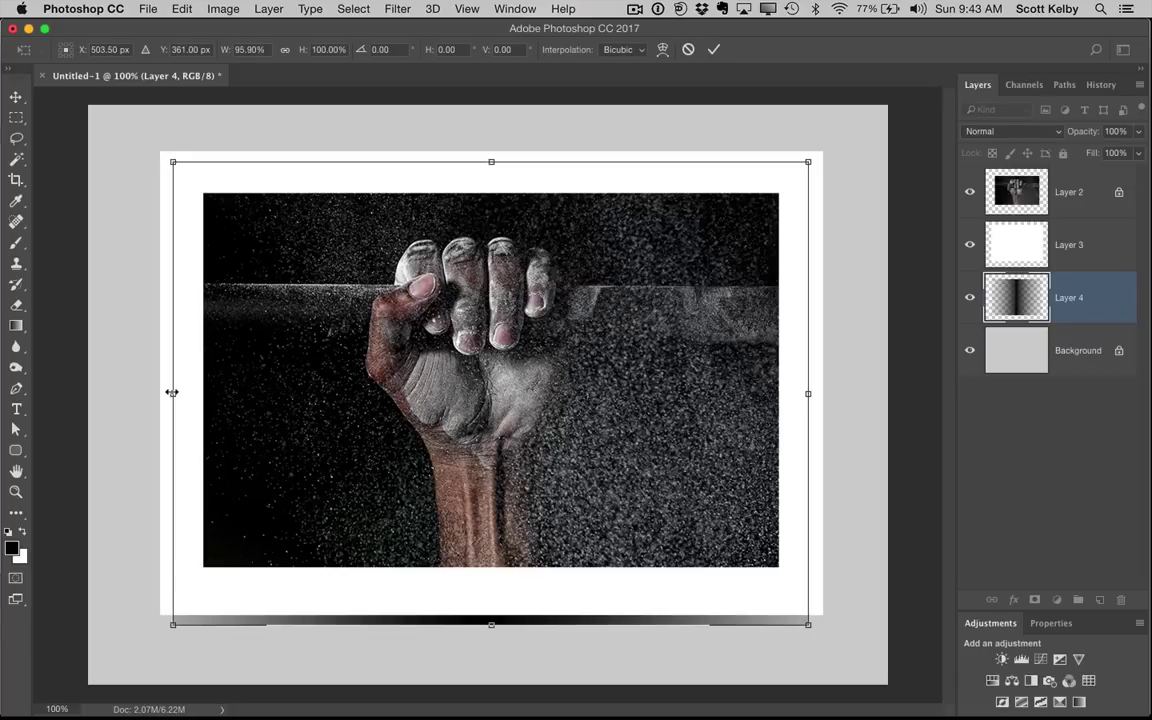
- Warp Layer 4 so its bottom edge arches up behind the white rectangle in the middle, with both bottom corners pulled slightly down
{"action": "right_click", "coordinate": [613, 359]}
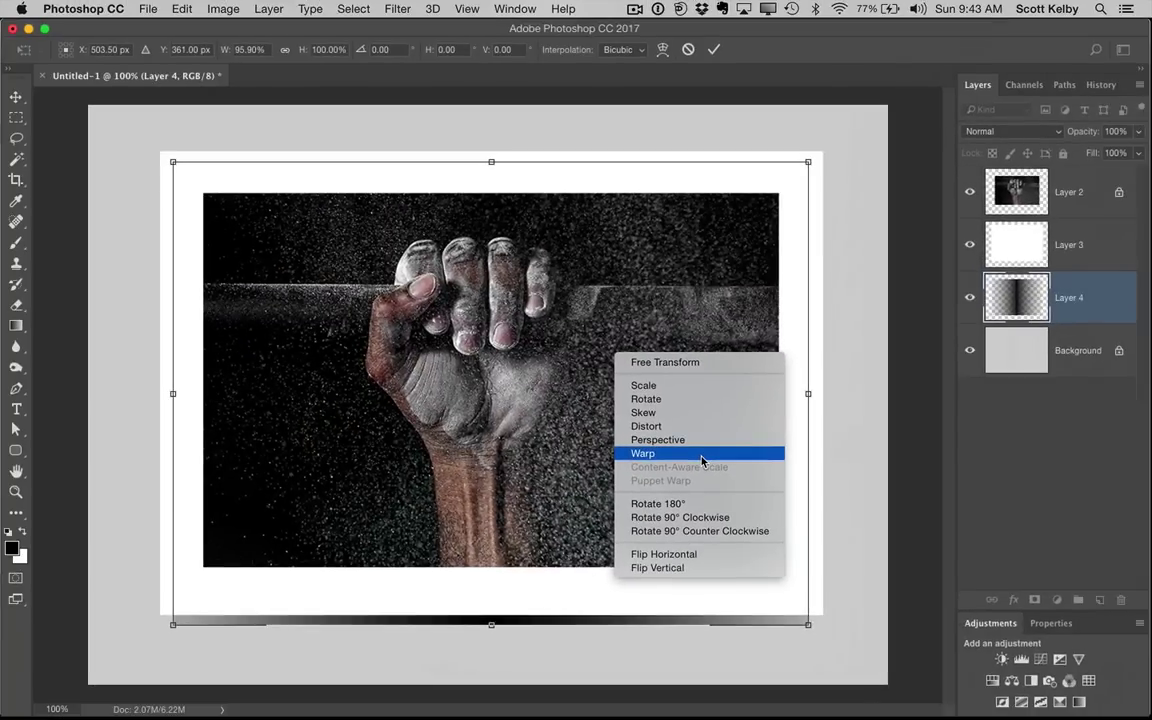
{"action": "left_click", "coordinate": [703, 458]}
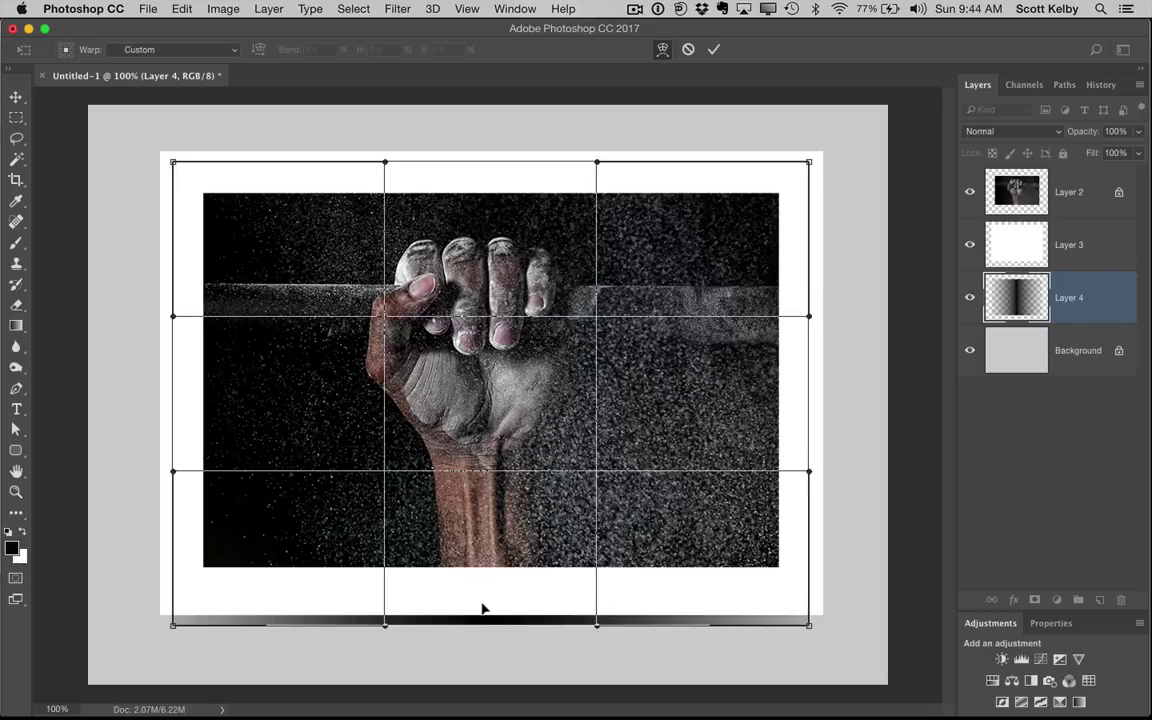
{"action": "left_click_drag", "start_coordinate": [481, 608], "coordinate": [478, 598]}
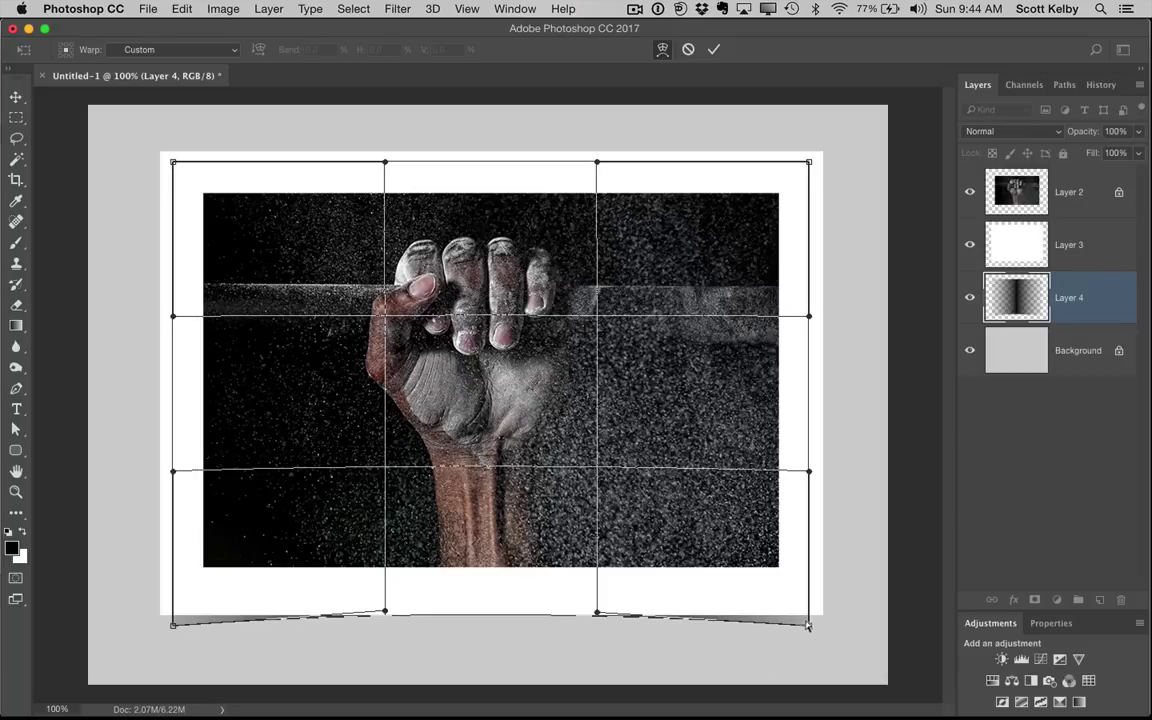
{"action": "left_click_drag", "start_coordinate": [808, 624], "coordinate": [808, 627]}
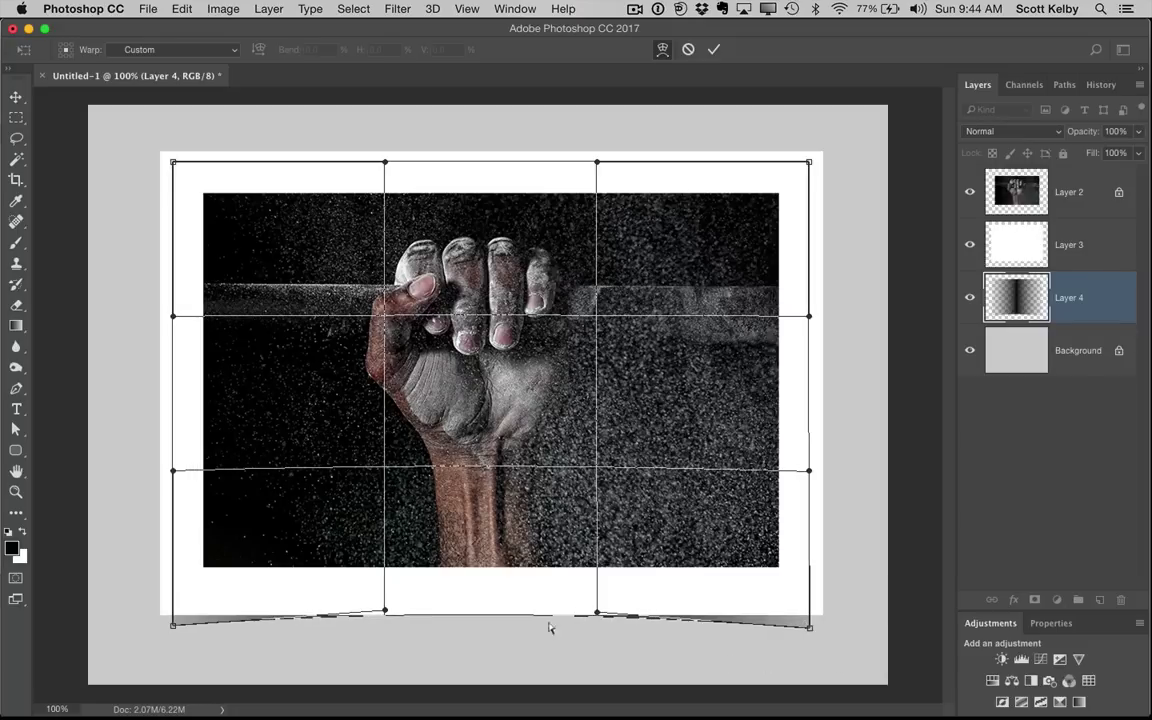
{"action": "left_click_drag", "start_coordinate": [172, 624], "coordinate": [173, 627]}
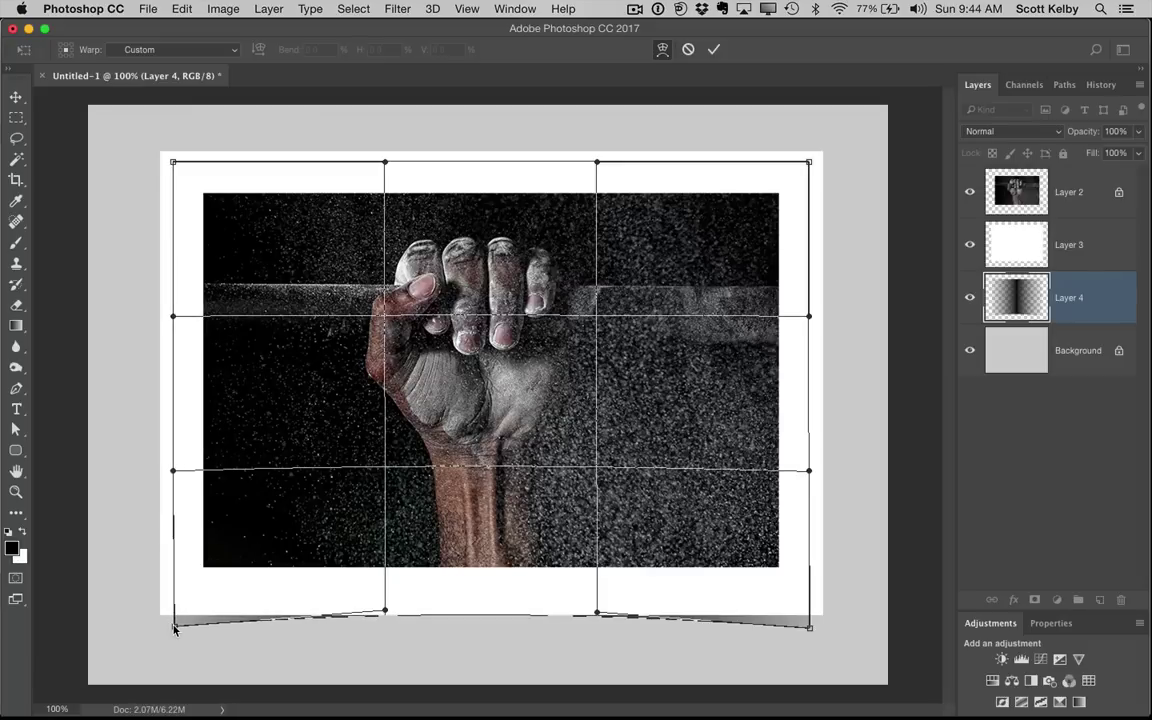
{"action": "key", "text": "Return"}
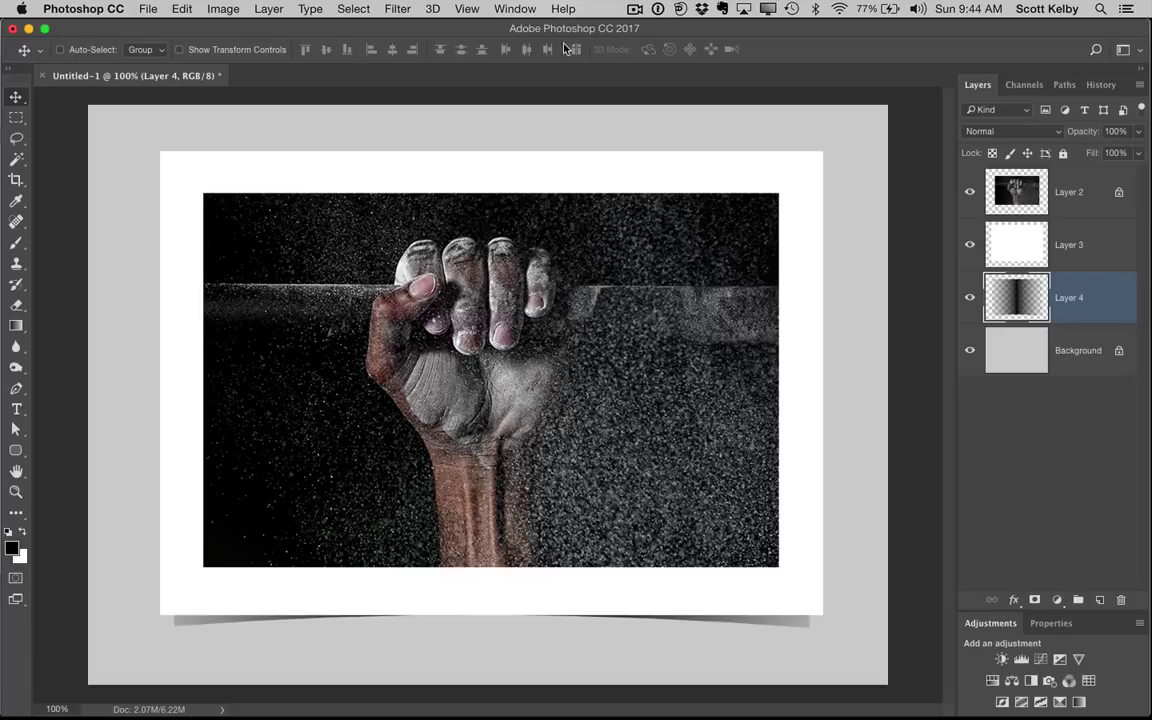
- Soften the curved shadow on Layer 4 with a Gaussian Blur of 3.2 pixels radius
{"action": "left_click", "coordinate": [398, 9]}
{"action": "mouse_move", "coordinate": [435, 203]}
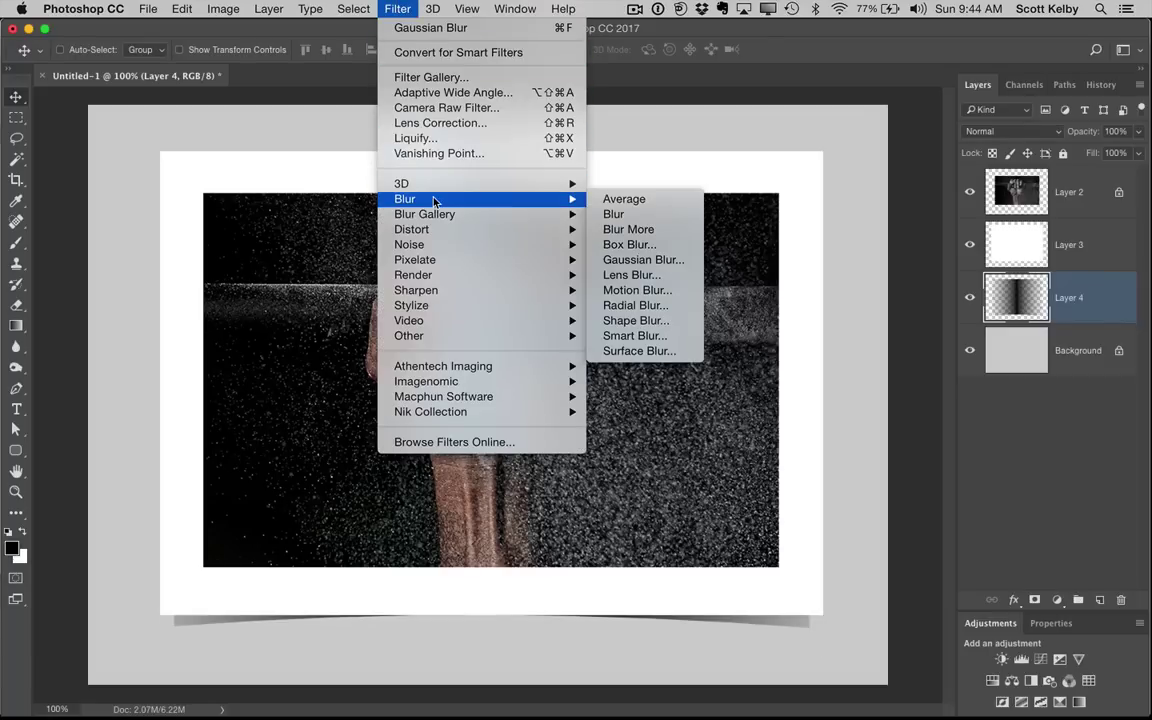
{"action": "left_click", "coordinate": [684, 260]}
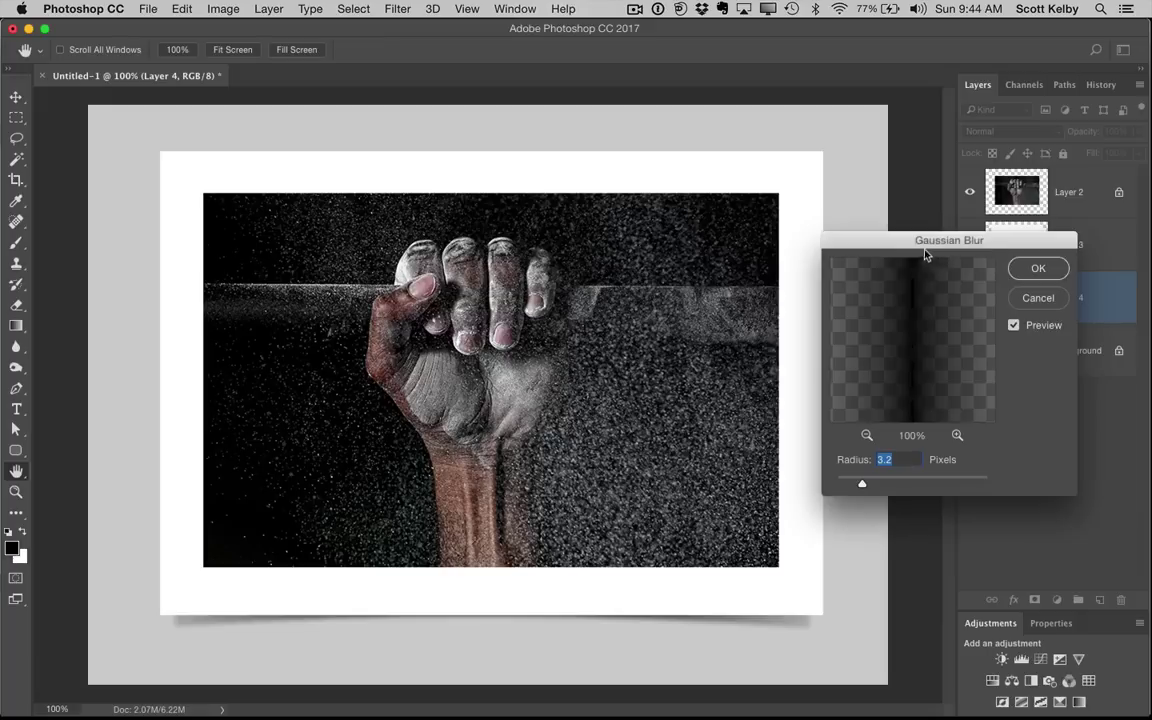
{"action": "left_click_drag", "start_coordinate": [825, 238], "coordinate": [634, 168]}
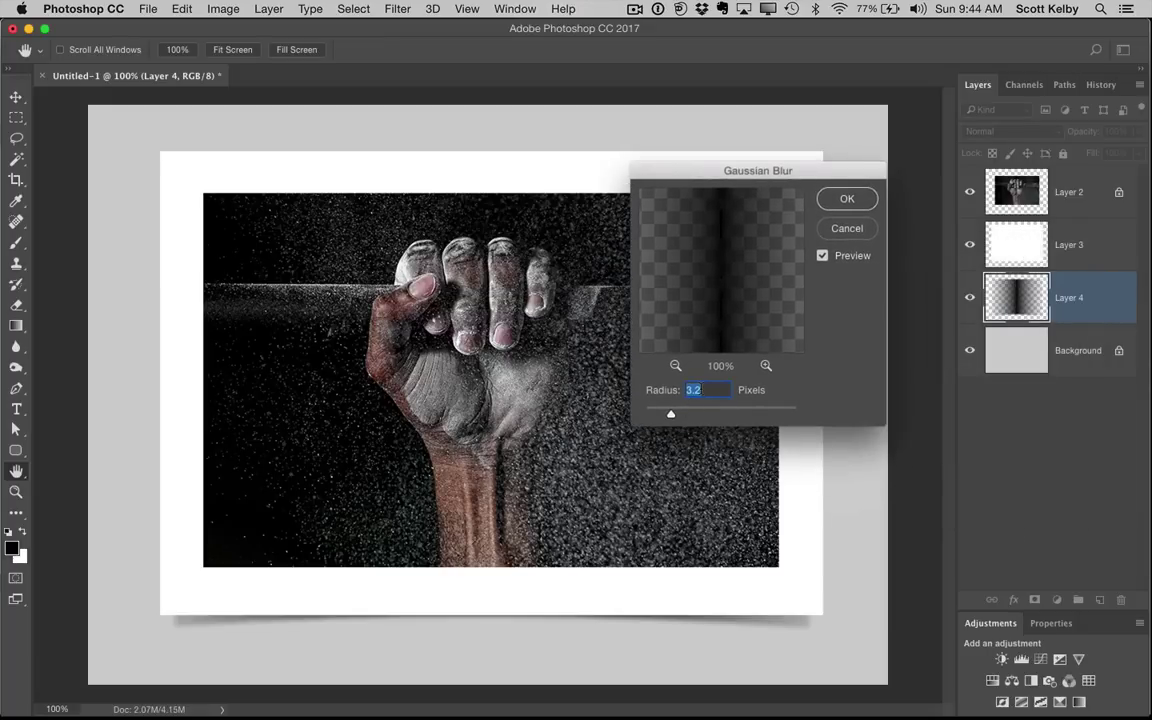
{"action": "left_click", "coordinate": [845, 201]}
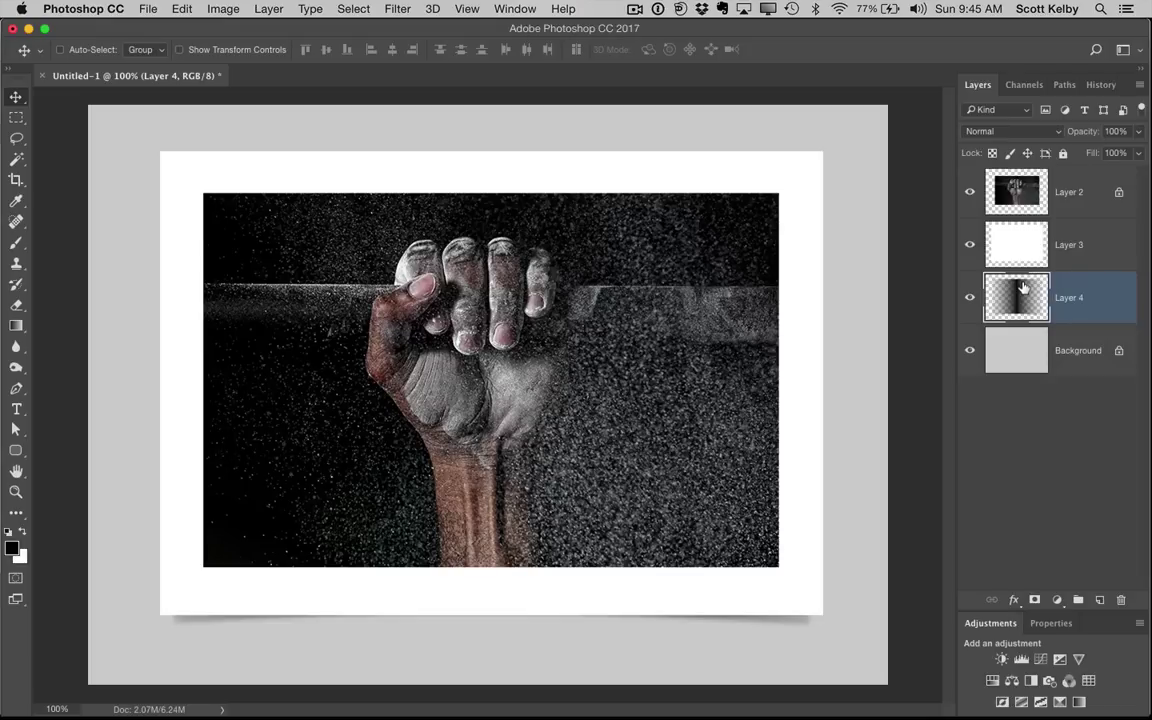
- Duplicate the blurred Layer 4 three times to darken the shadow
{"action": "key", "text": "super+j"}
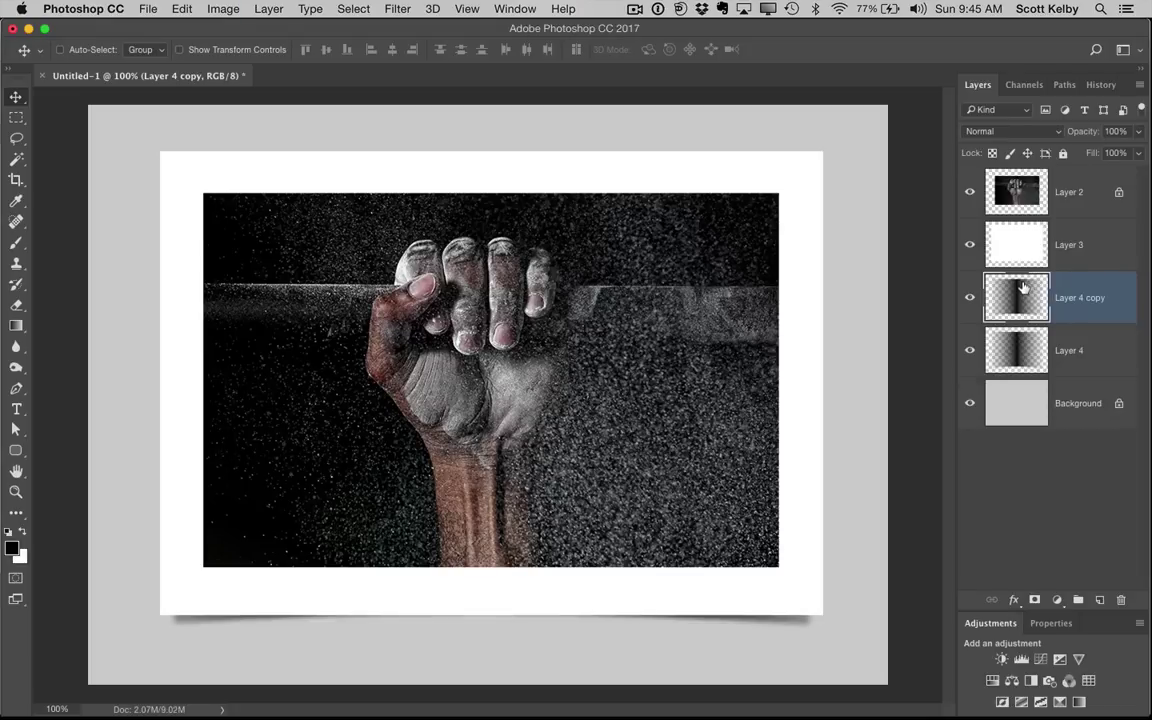
{"action": "key", "text": "super+j"}
{"action": "key", "text": "super+j"}
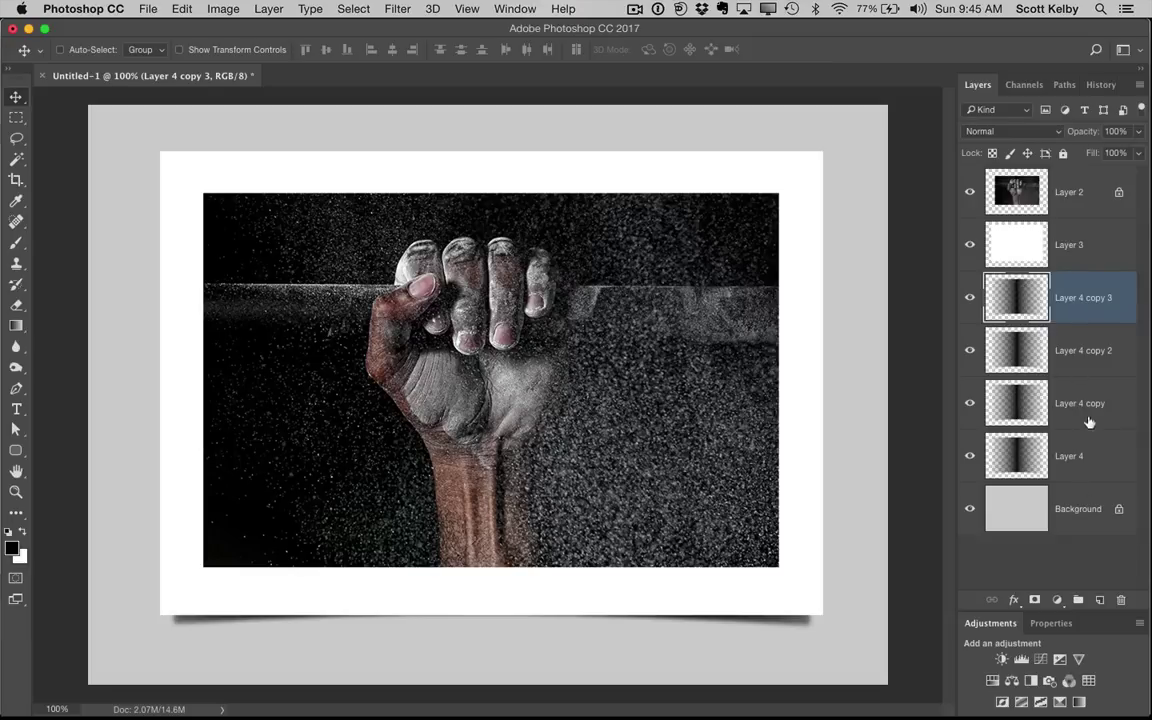
- Merge Layer 4 and its three copies into a single shadow layer
{"action": "key", "text": "super"}
{"action": "key", "text": "super"}
{"action": "left_click", "coordinate": [1087, 346], "text": "shift"}
{"action": "left_click", "coordinate": [1092, 398], "text": "shift"}
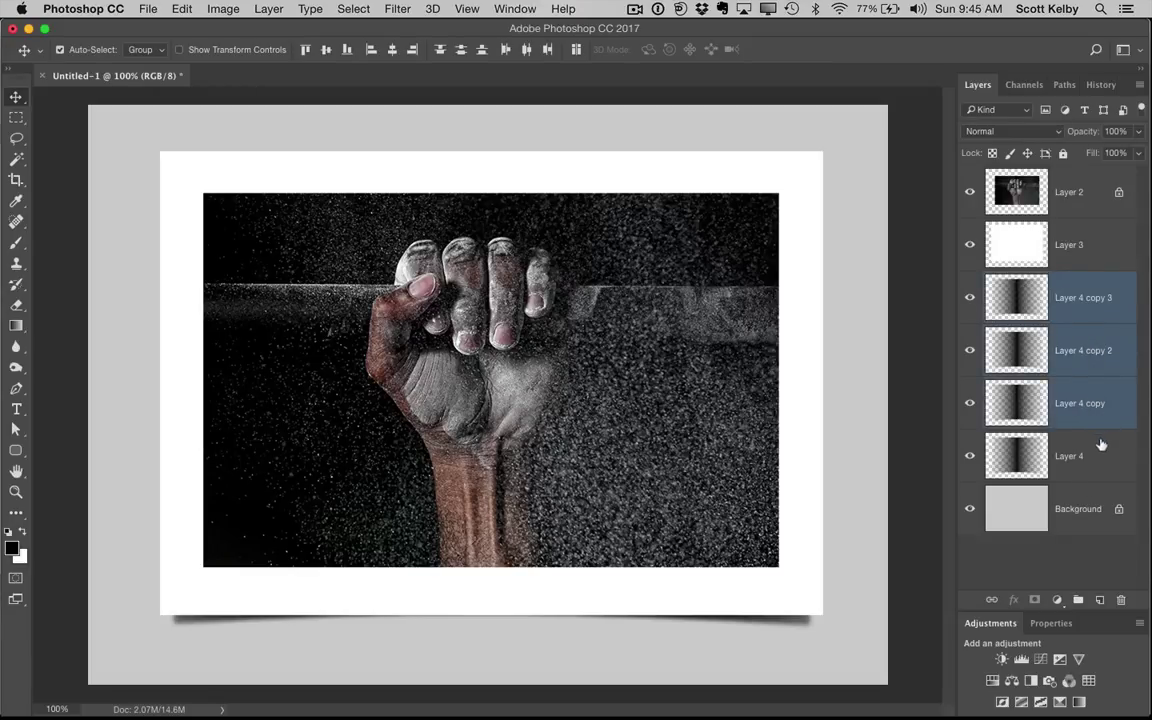
{"action": "left_click", "coordinate": [1097, 445], "text": "shift"}
{"action": "key", "text": "super"}
{"action": "key", "text": "super"}
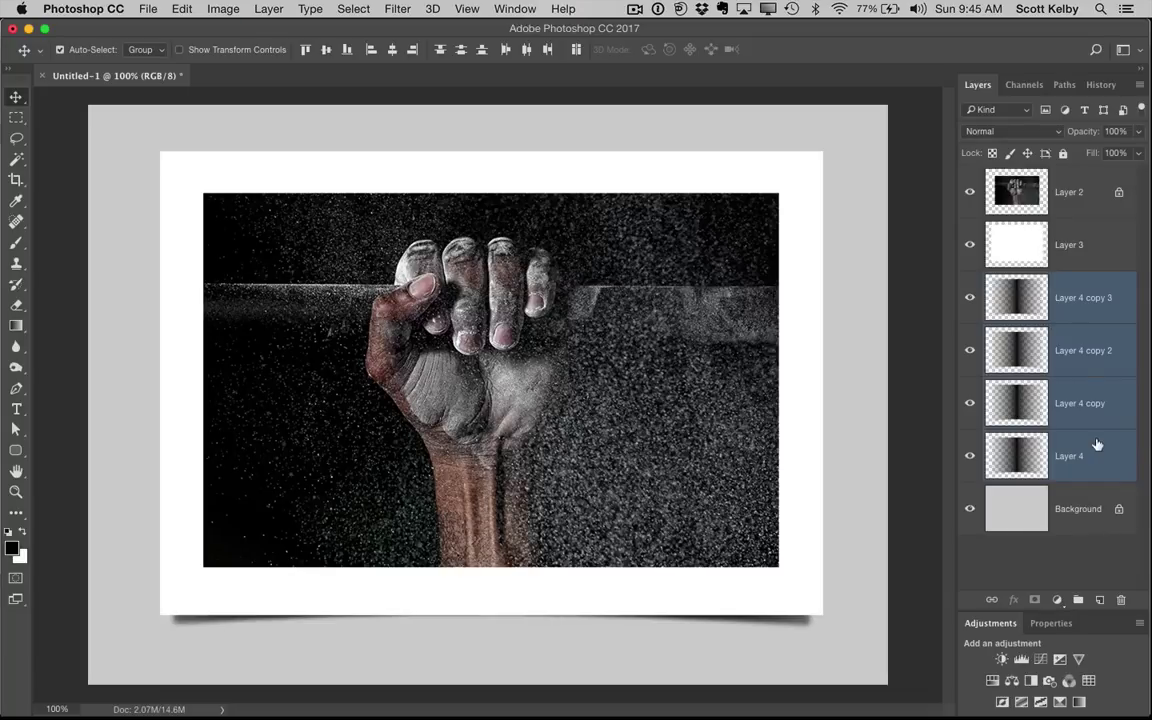
{"action": "key", "text": "super+e"}
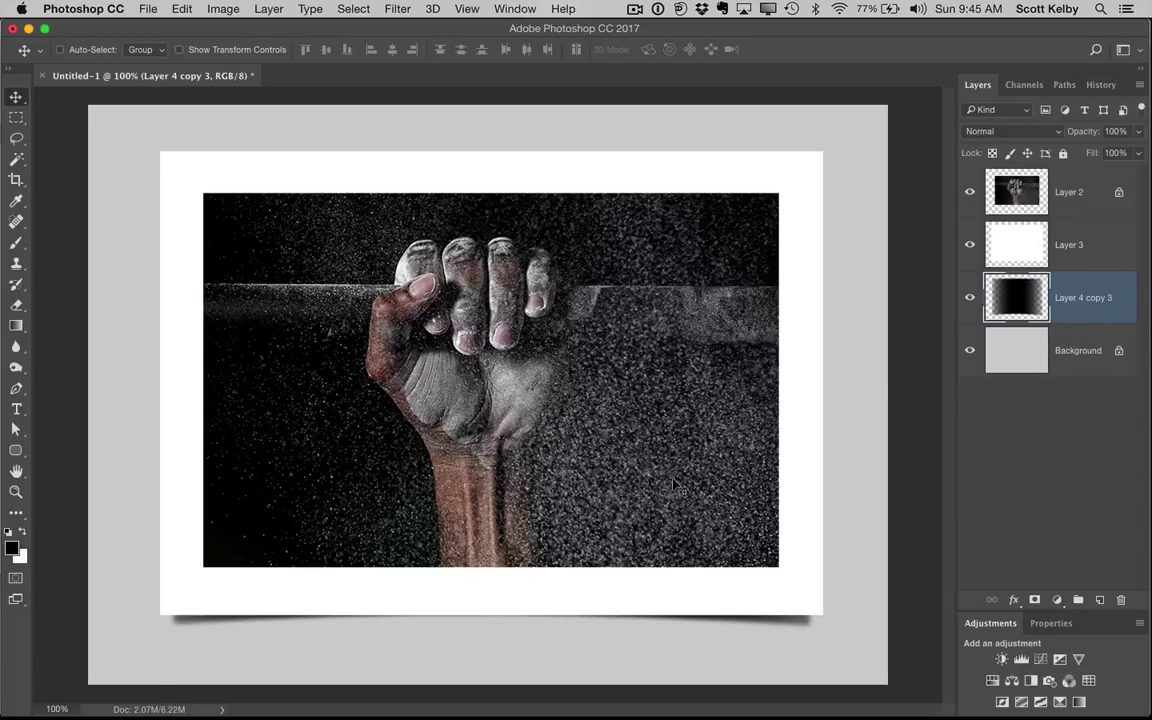
- Warp the merged shadow layer so both bottom corners sit slightly further inward, and lower its opacity to 85%
{"action": "key", "text": "super+t"}
{"action": "right_click", "coordinate": [494, 421]}
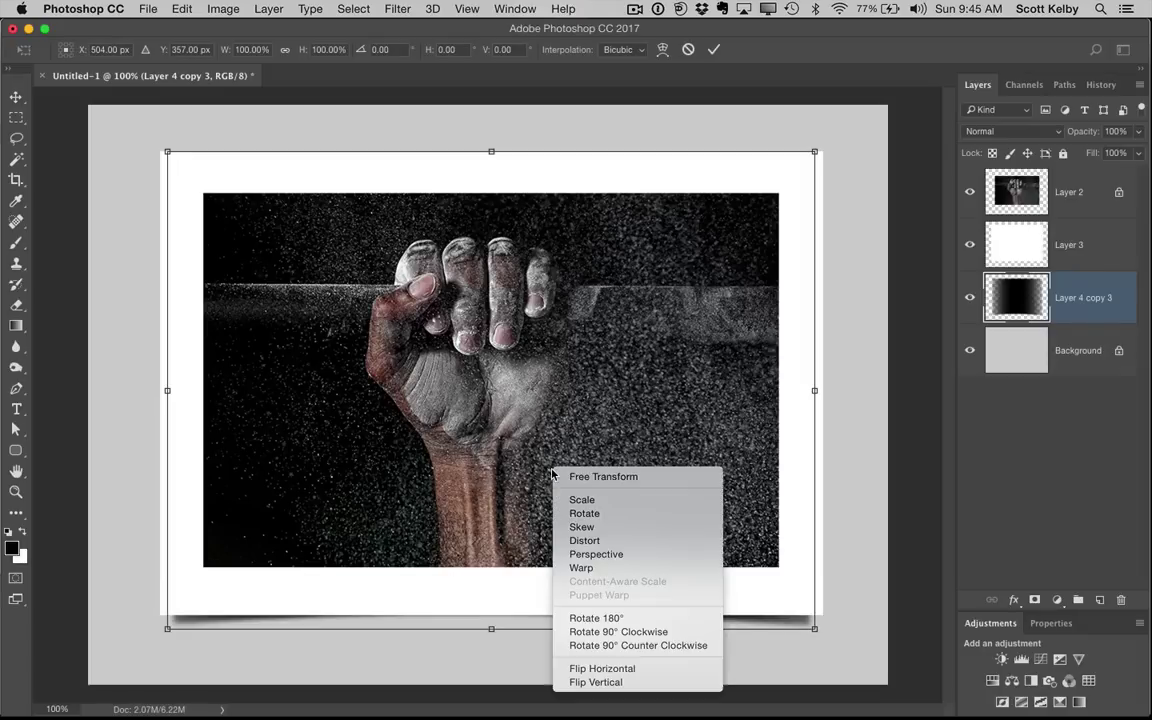
{"action": "left_click", "coordinate": [489, 628]}
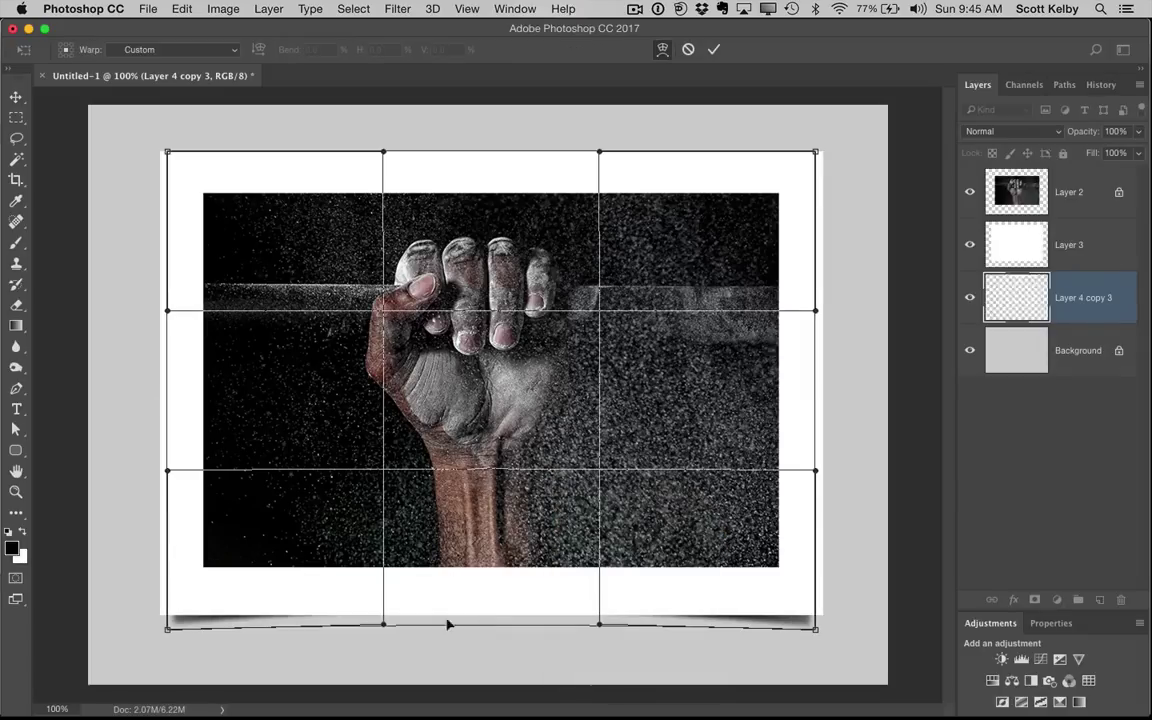
{"action": "left_click_drag", "start_coordinate": [167, 629], "coordinate": [174, 634]}
{"action": "left_click_drag", "start_coordinate": [812, 627], "coordinate": [805, 627]}
{"action": "key", "text": "Return"}
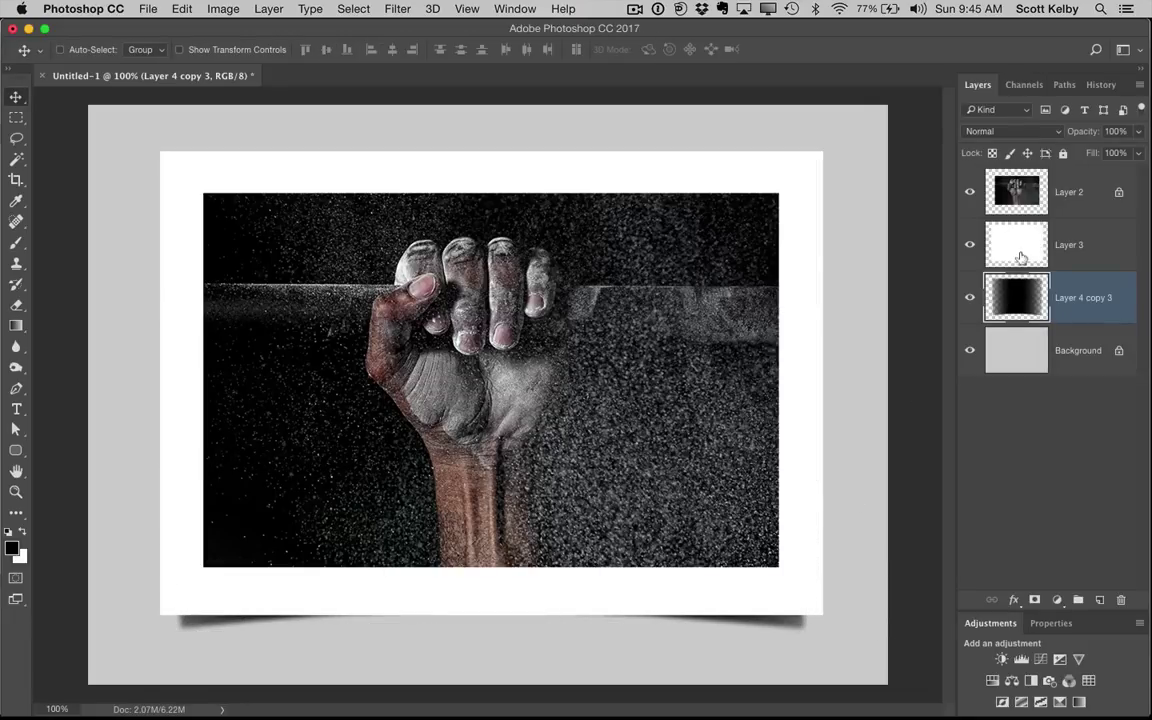
{"action": "left_click_drag", "start_coordinate": [1085, 128], "coordinate": [1073, 128]}
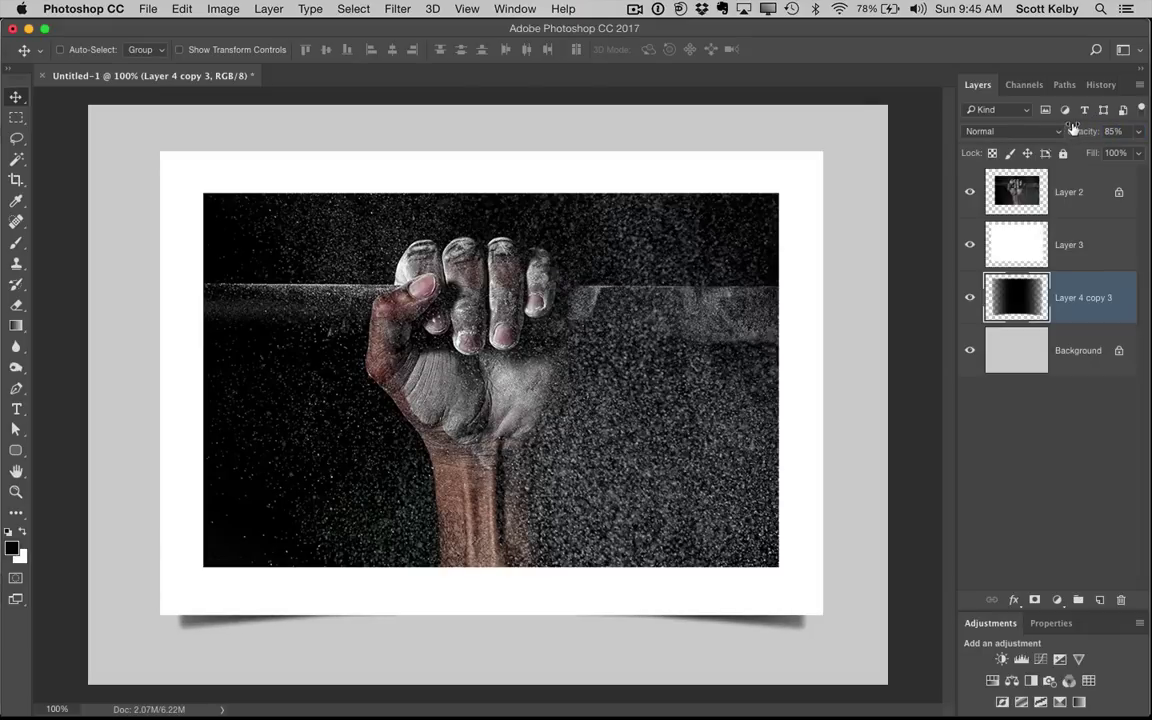